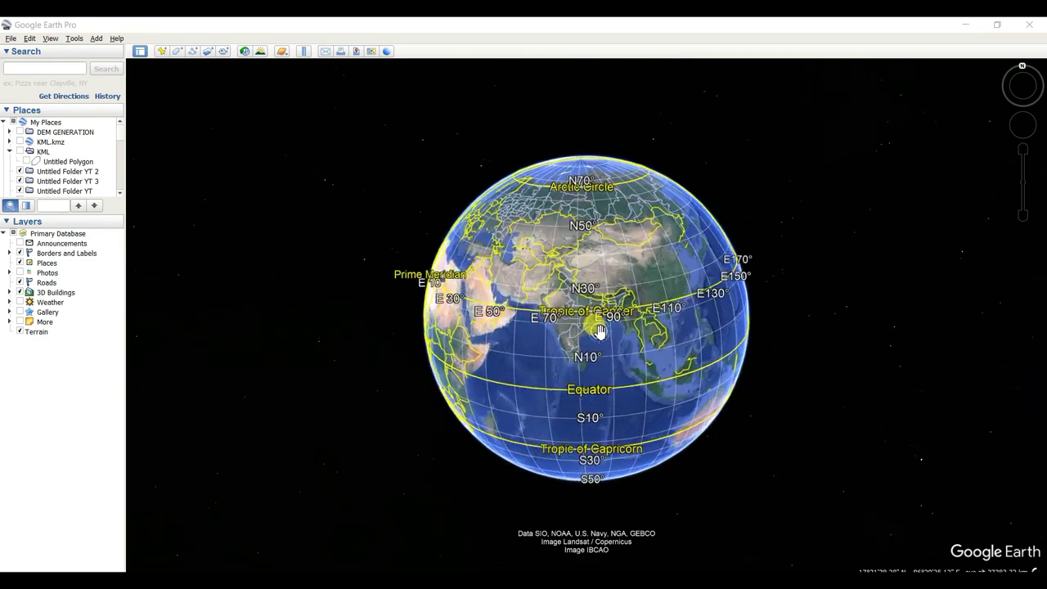
Turn off the latitude and longitude grid on the globe.
scroll(600, 331, up, 2)
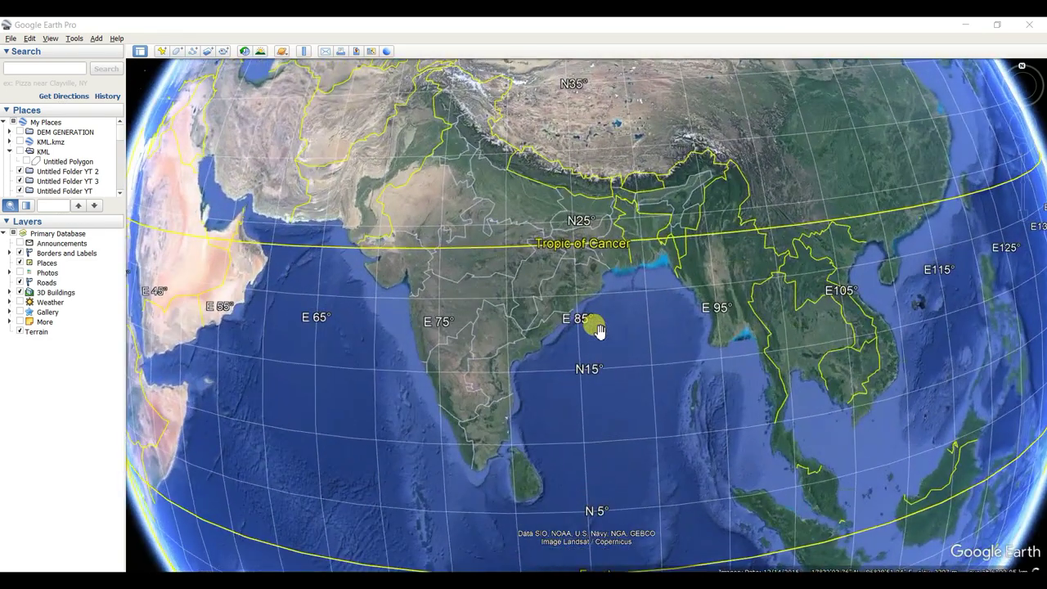
scroll(600, 331, down, 1)
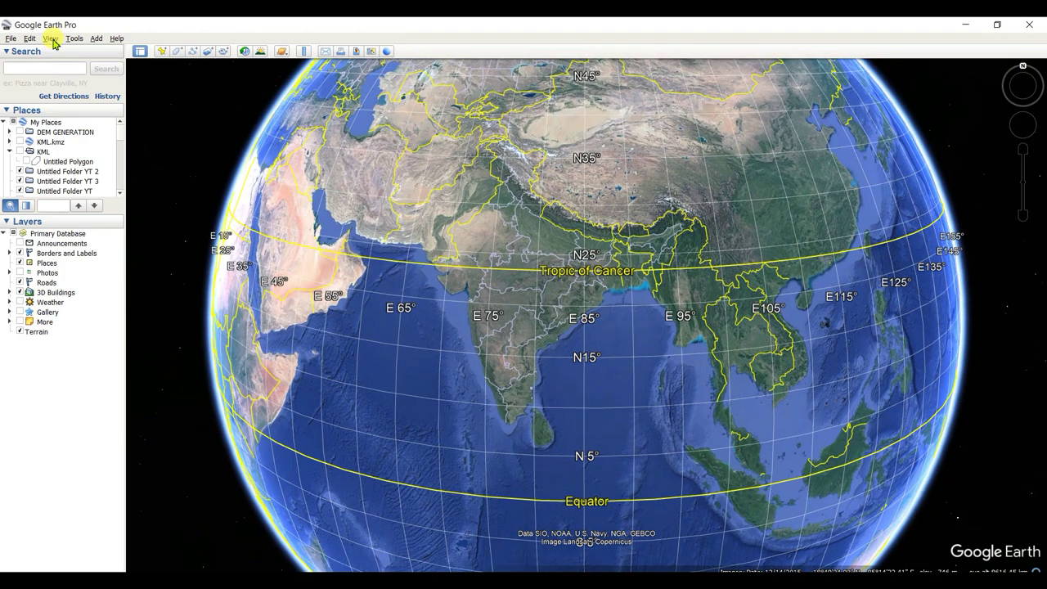
click(50, 39)
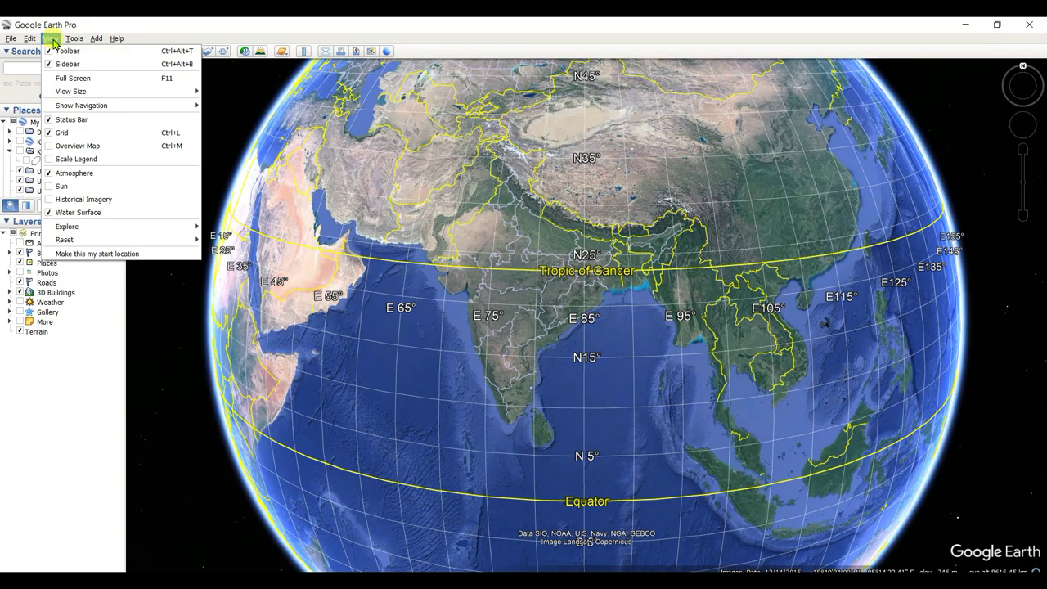
click(73, 132)
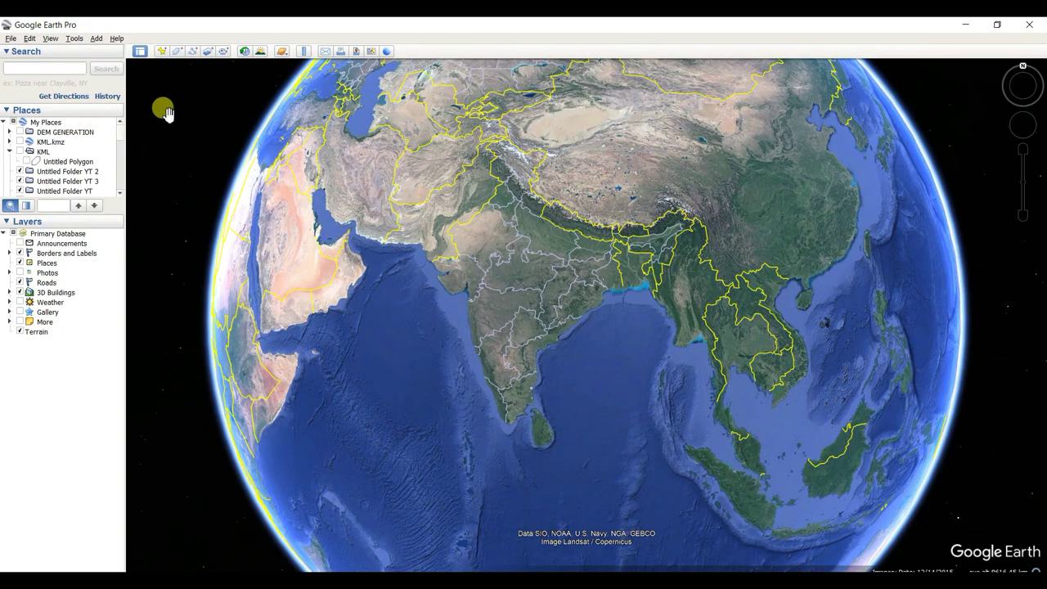
Add a new folder named "Movie making in Google Earth" under My Places.
click(49, 123)
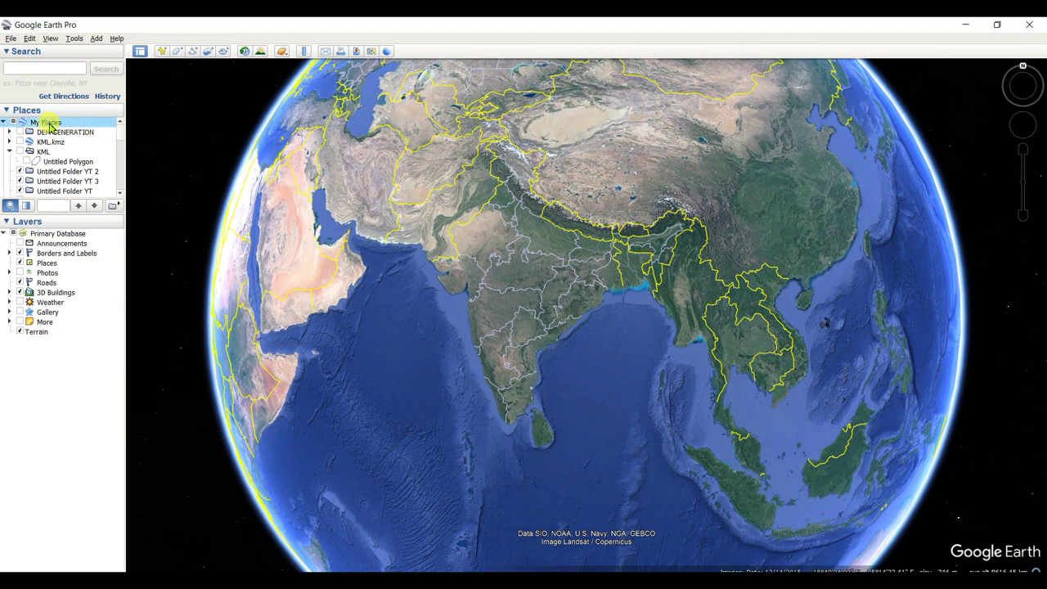
right_click(51, 124)
mouse_move(78, 132)
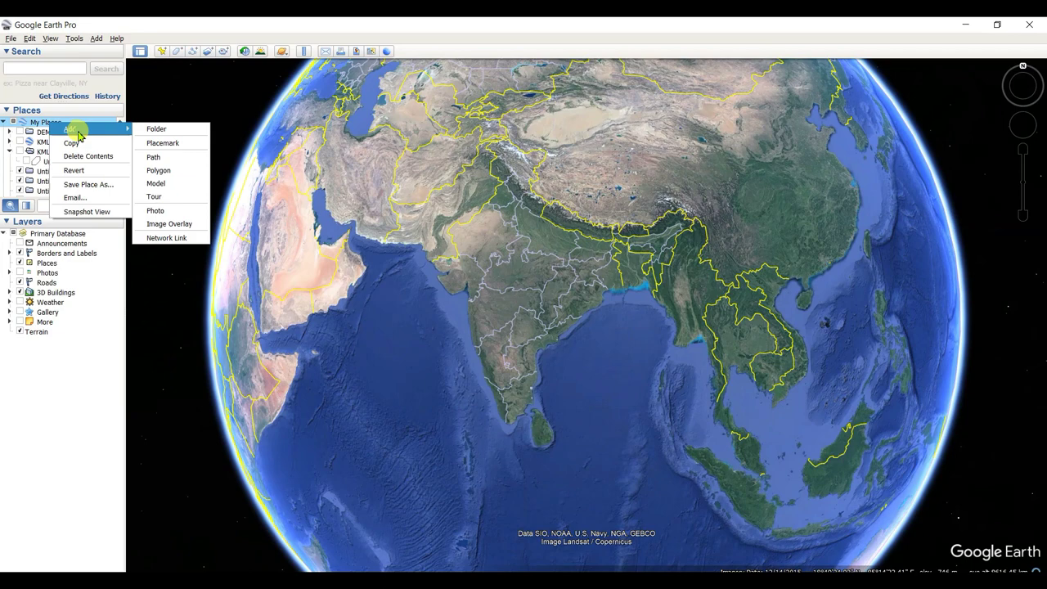
click(167, 126)
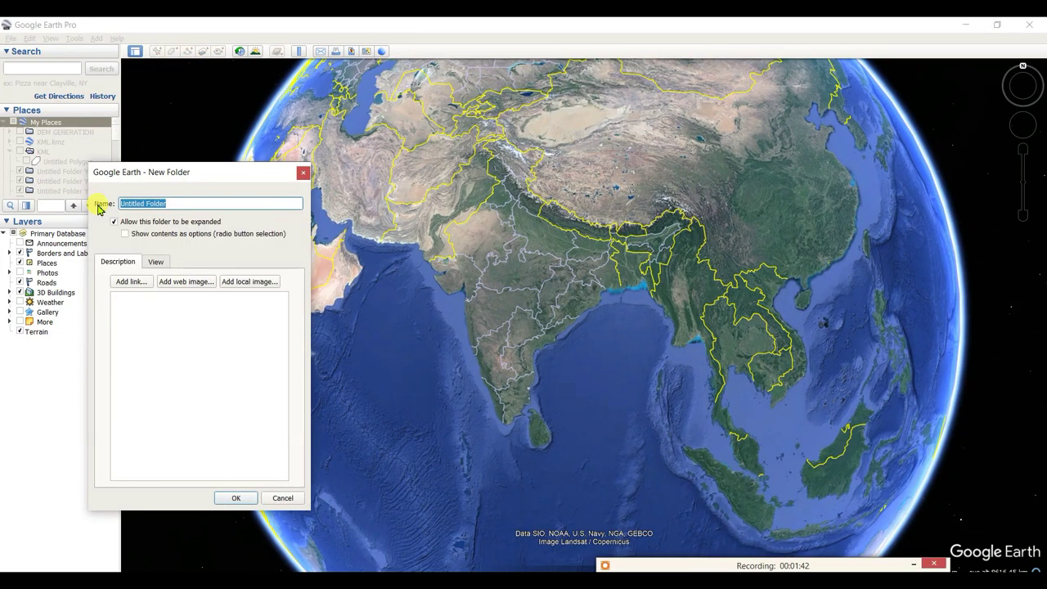
text(Movie making in Goog)
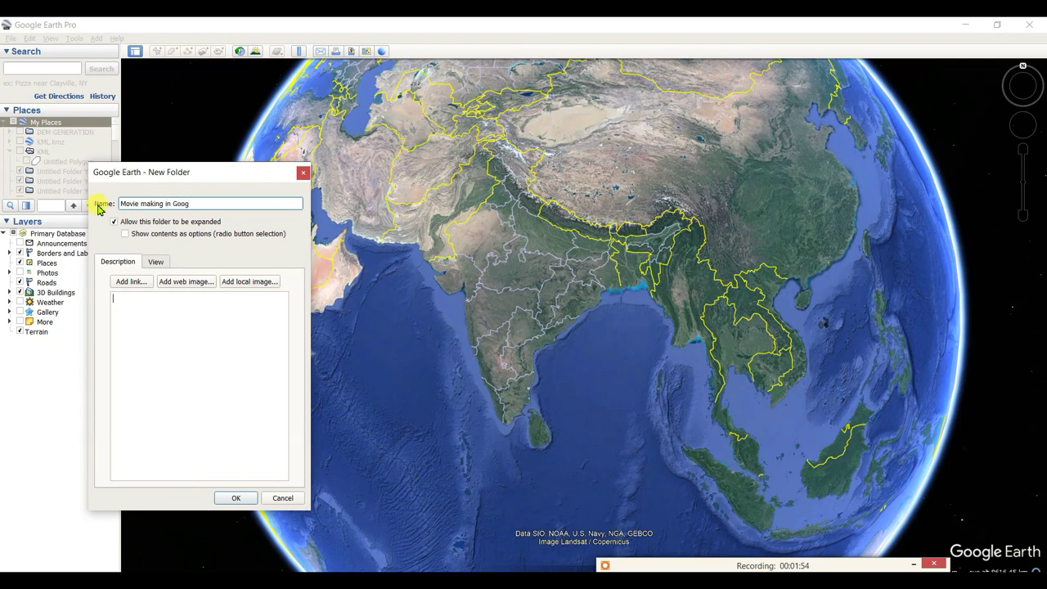
text(le Earth)
click(236, 497)
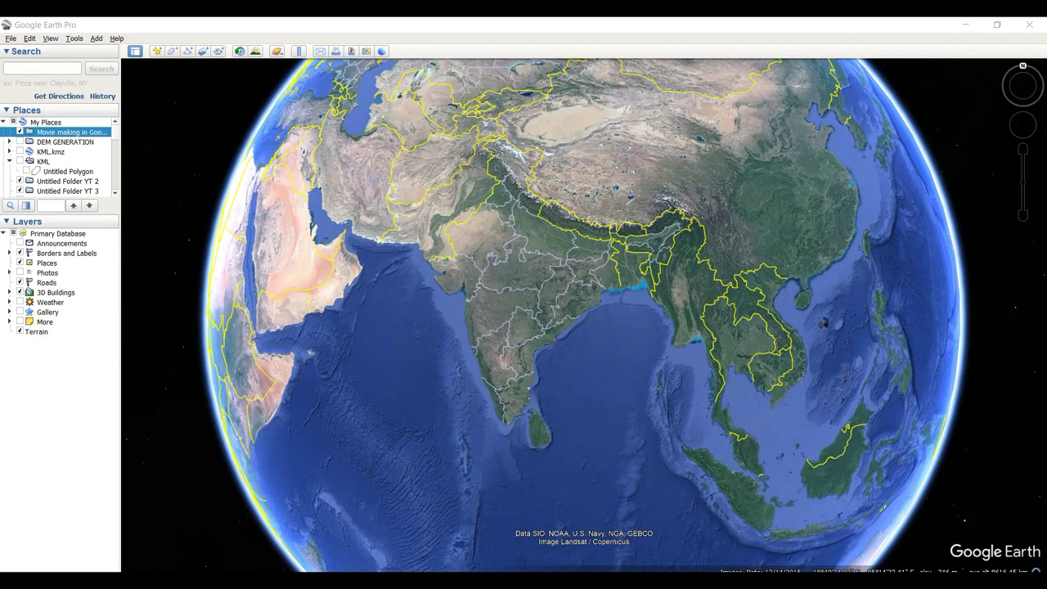
right_click(54, 136)
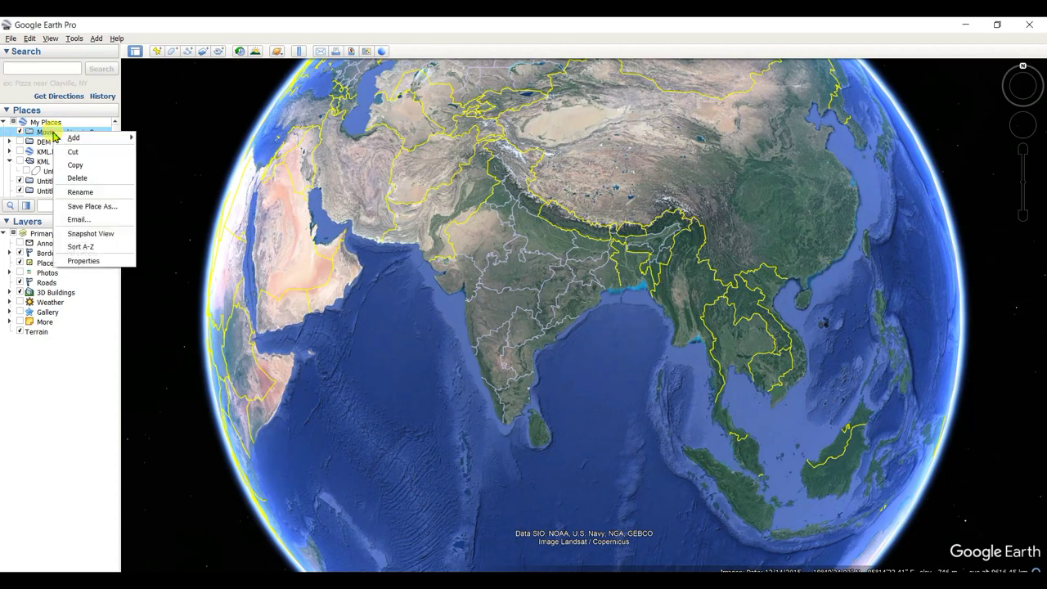
Search for "New Delhi, Delhi" and fly to it.
click(55, 69)
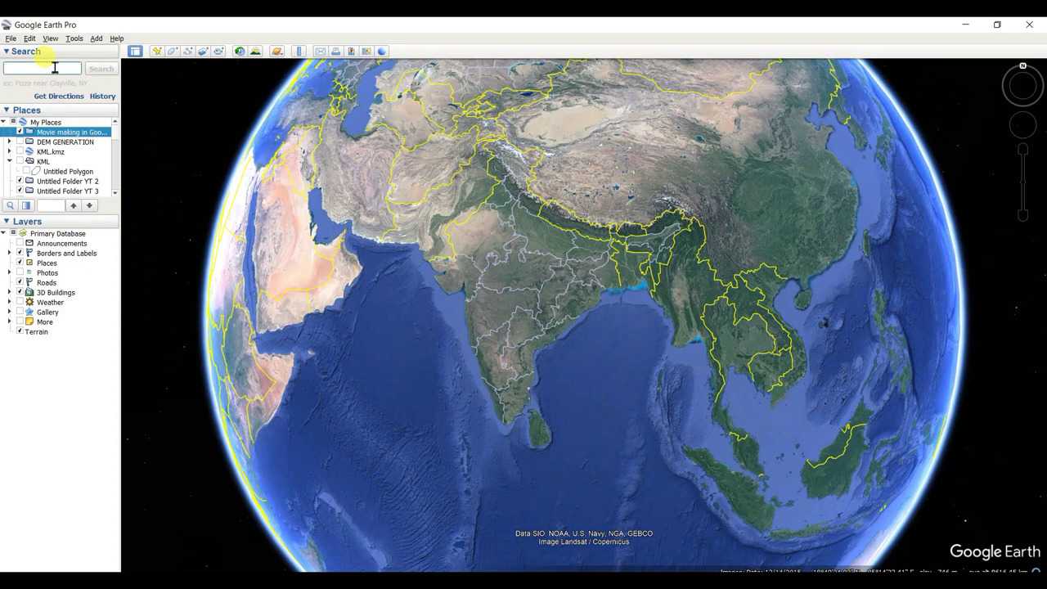
text(New de)
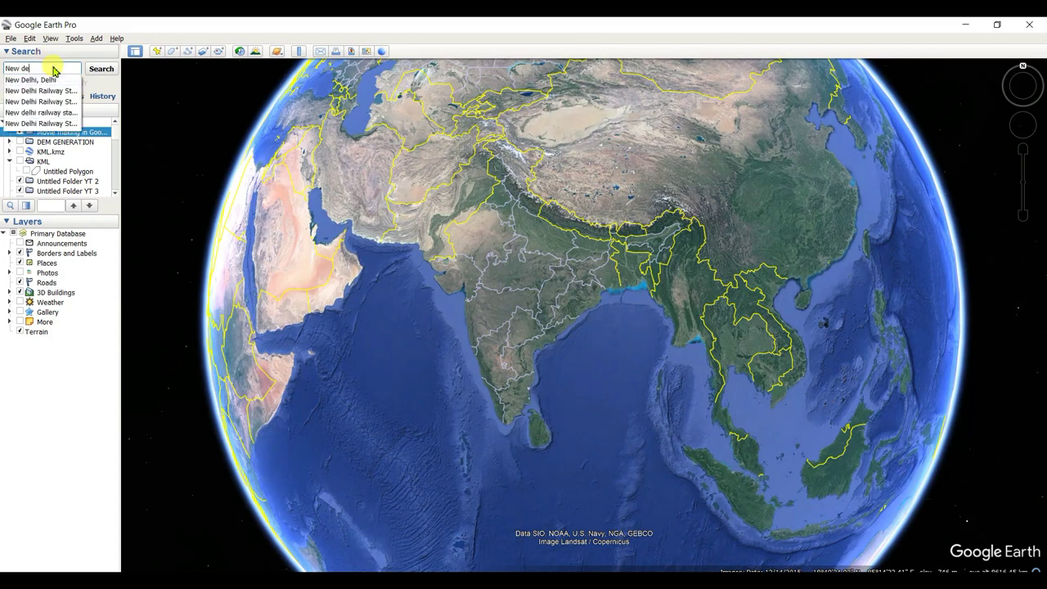
click(49, 80)
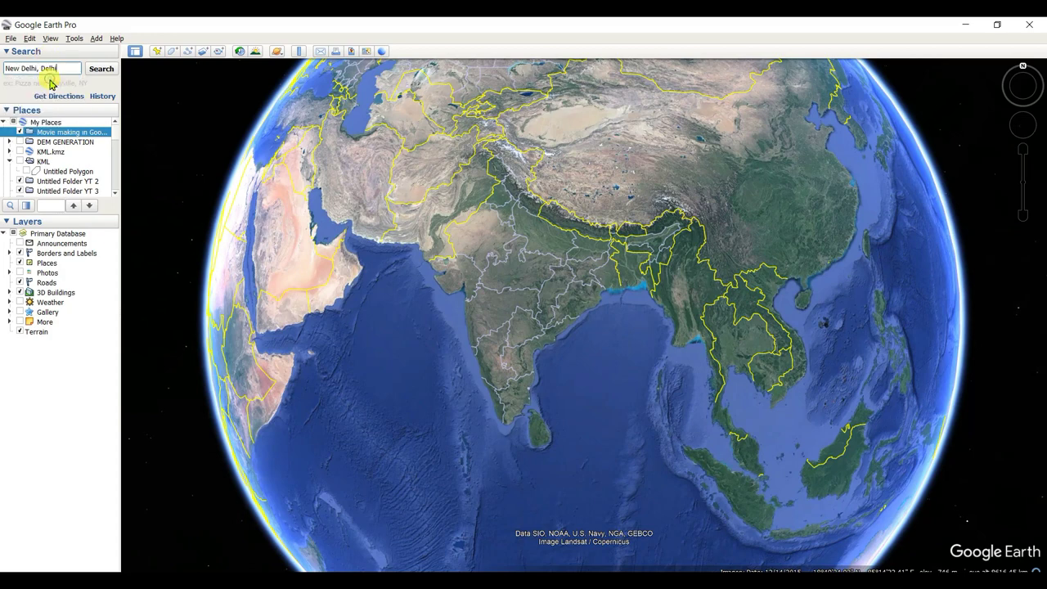
click(98, 72)
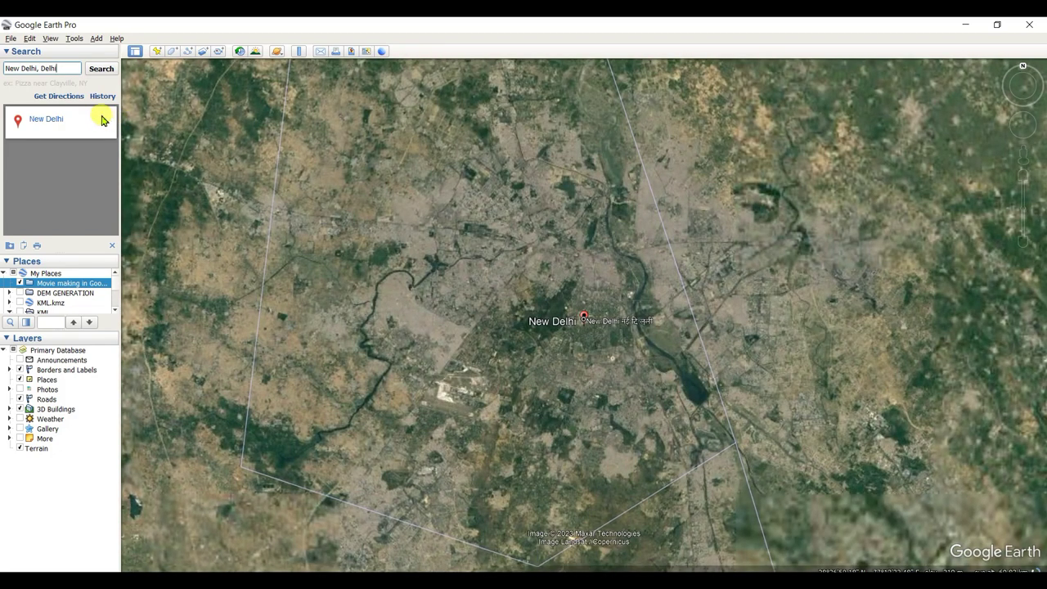
Add a placemark named "New Delhi" at the found location and clear the search results.
click(155, 52)
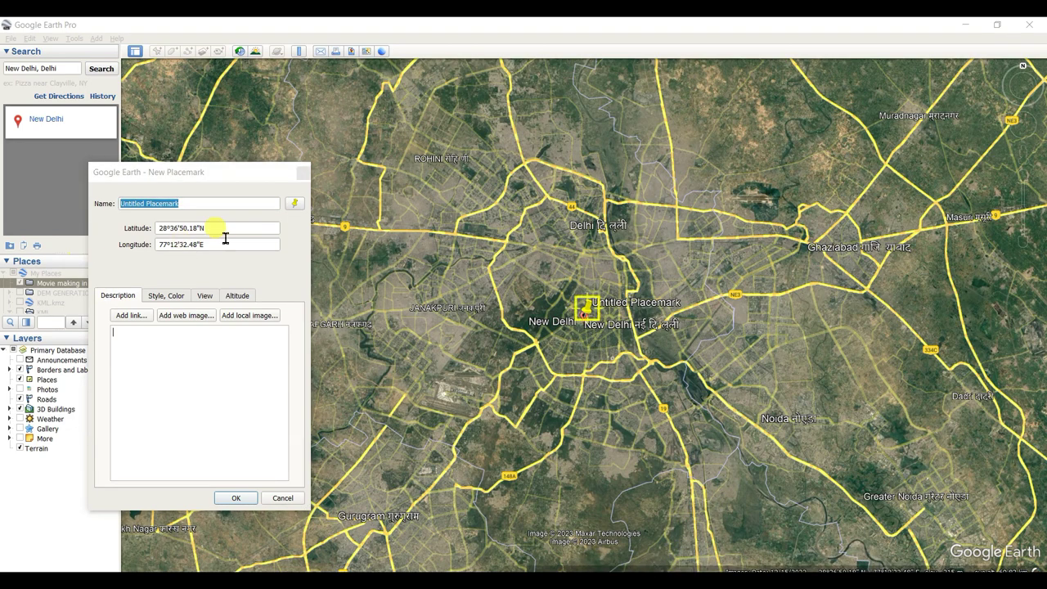
click(187, 207)
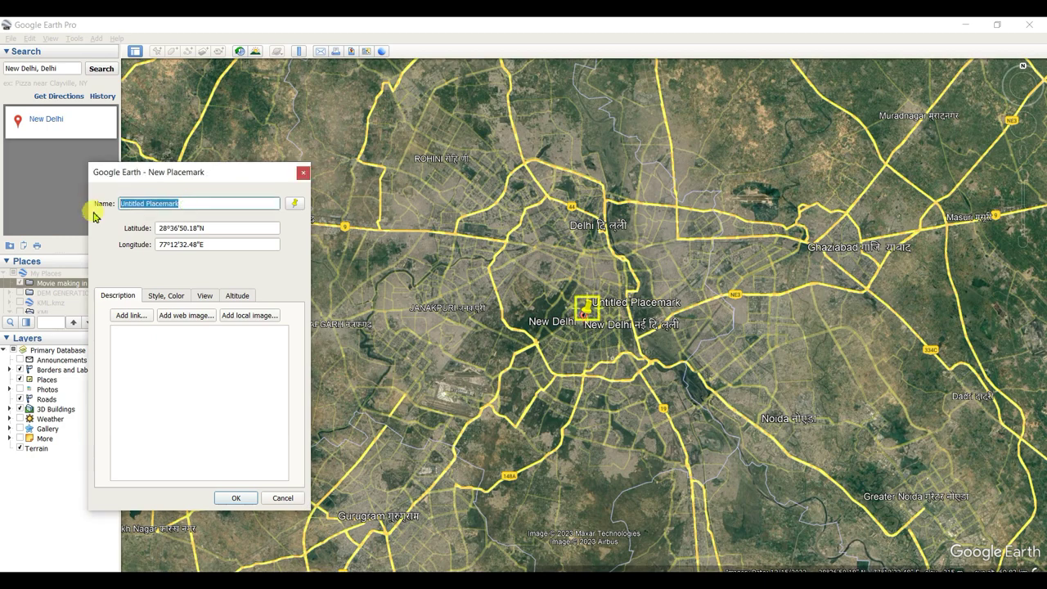
text(New)
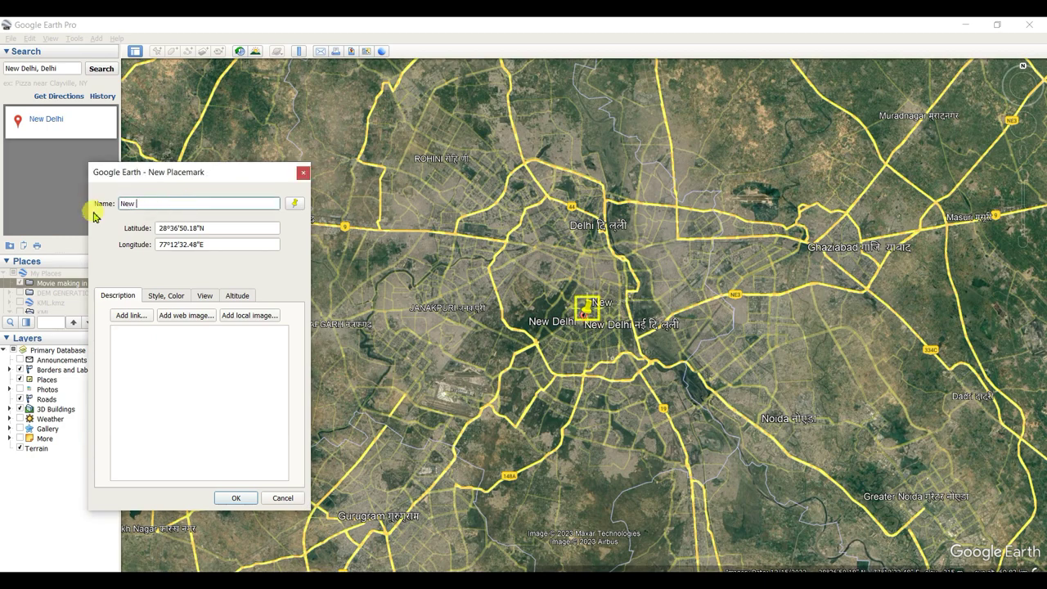
text( Delhi)
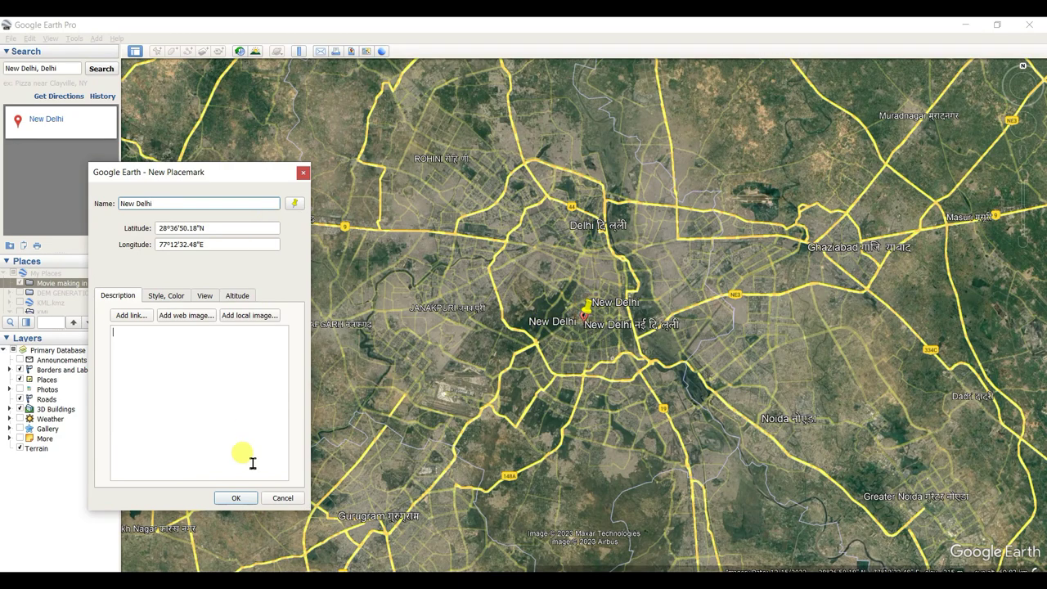
click(236, 497)
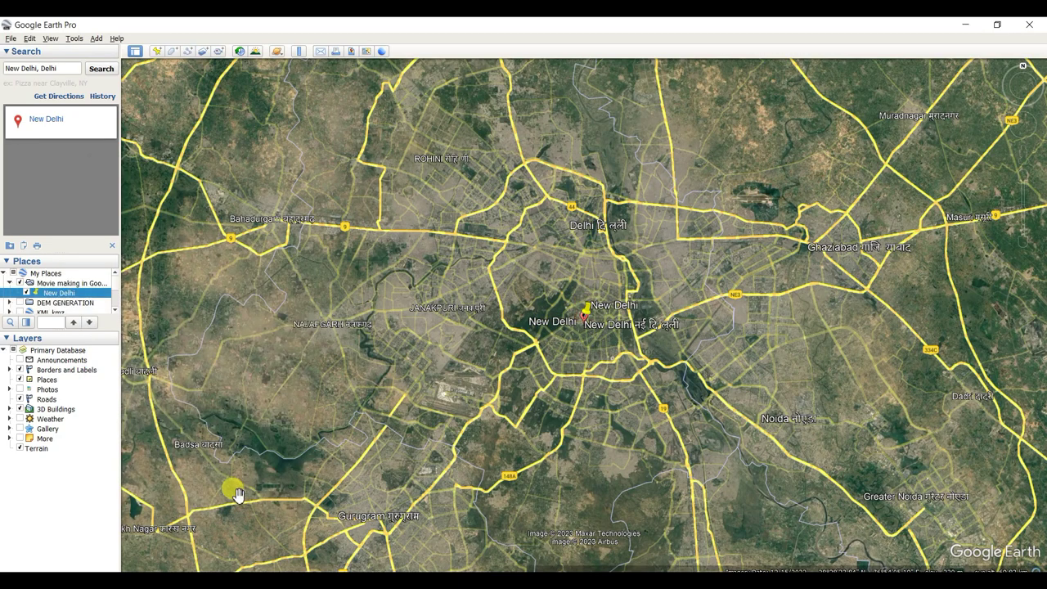
click(115, 246)
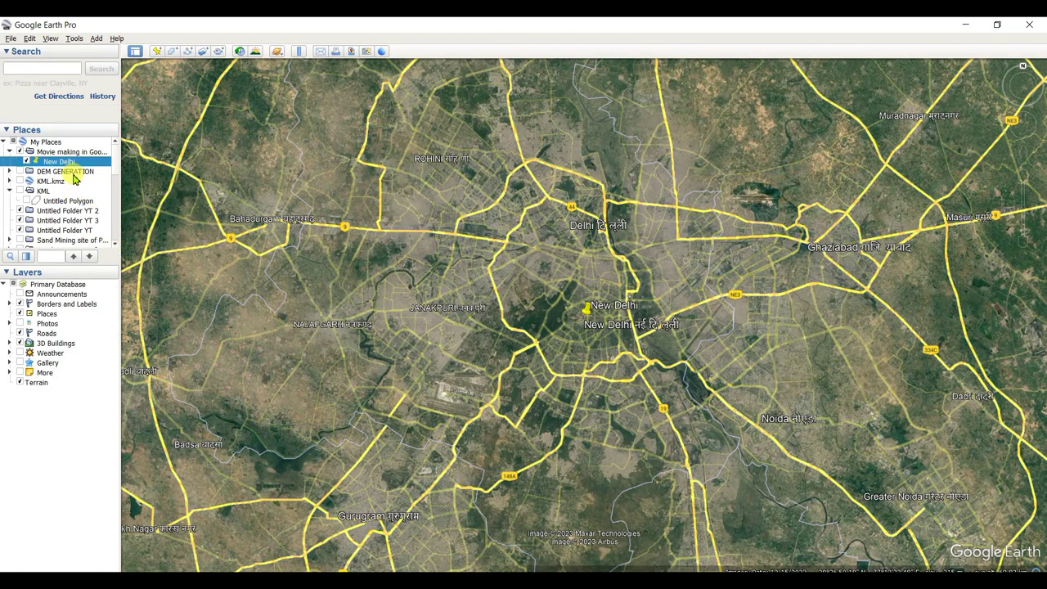
Search for "Havana, Cuba" and fly to it.
click(50, 71)
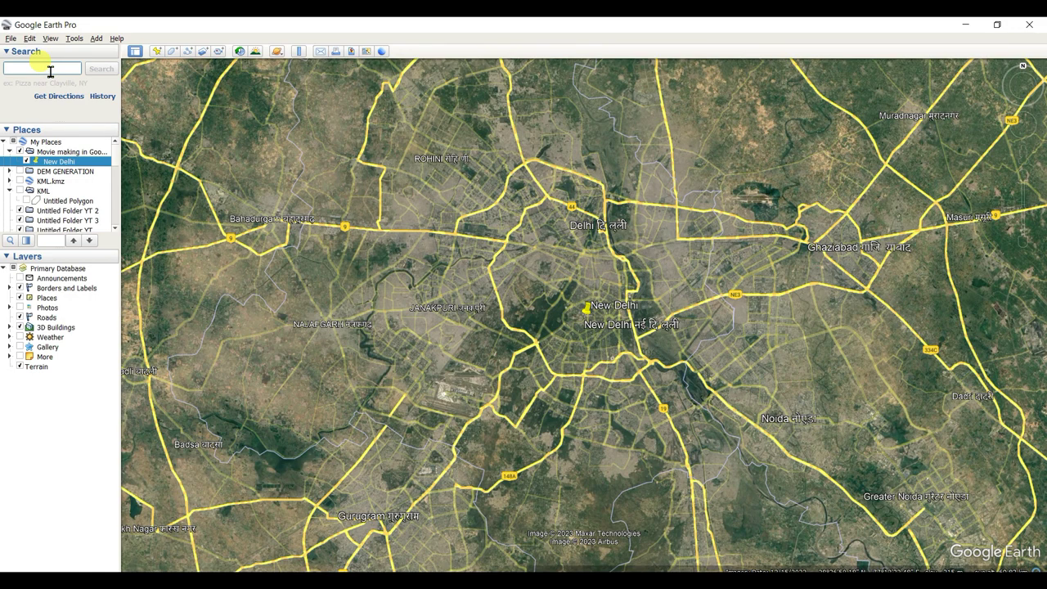
text(H)
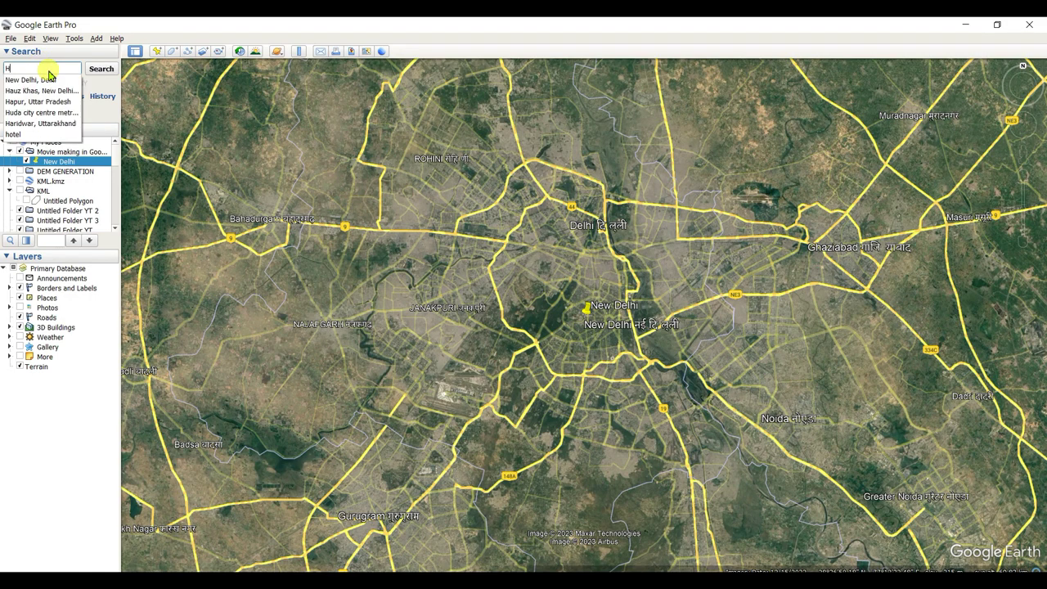
text(avana)
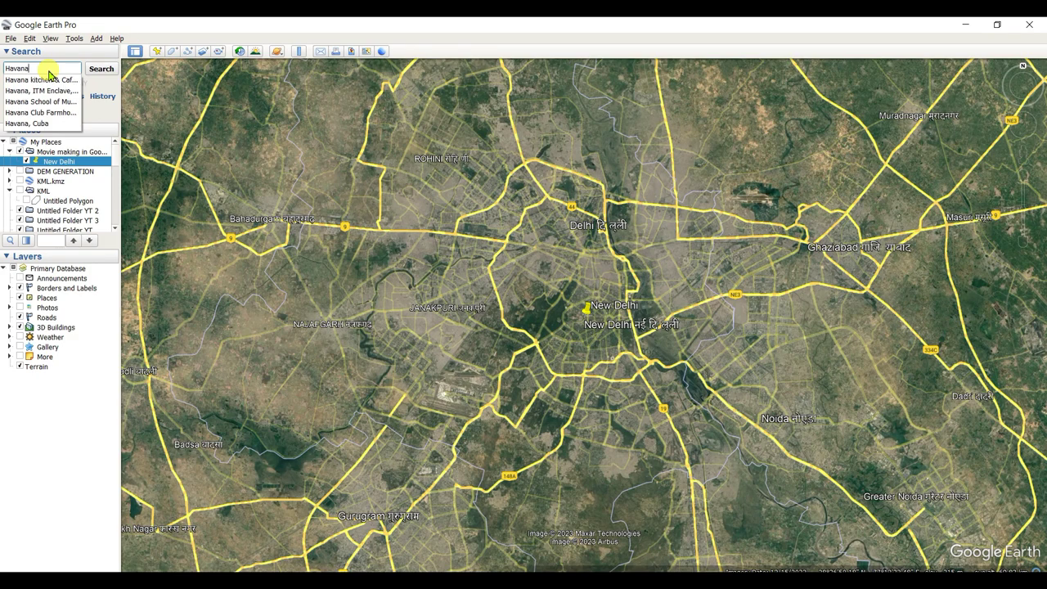
click(41, 126)
click(102, 69)
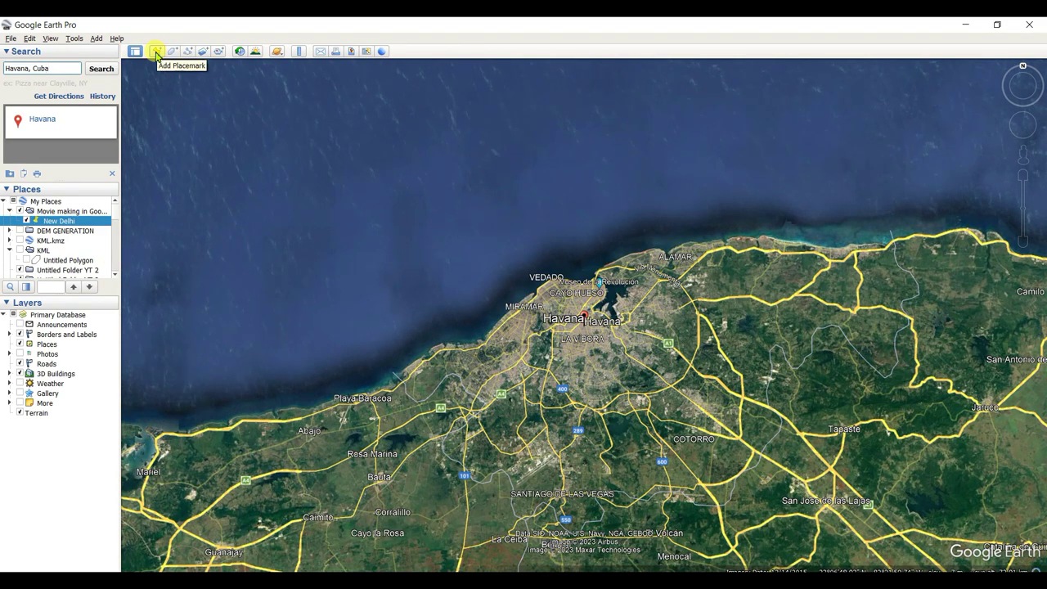
Add a placemark named "Havana, Cuba" at the found location.
click(157, 54)
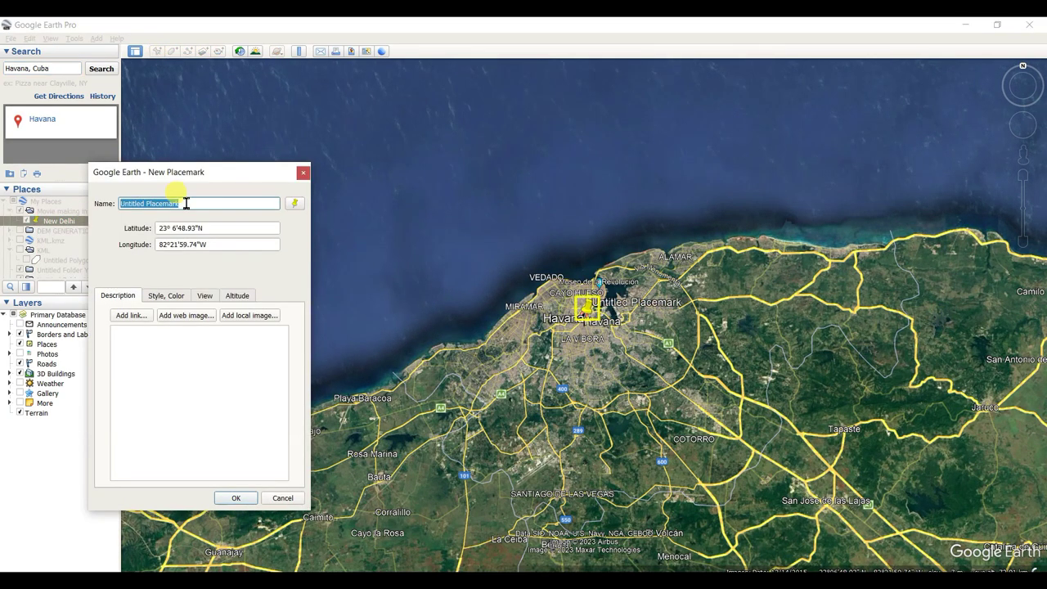
text(Hava)
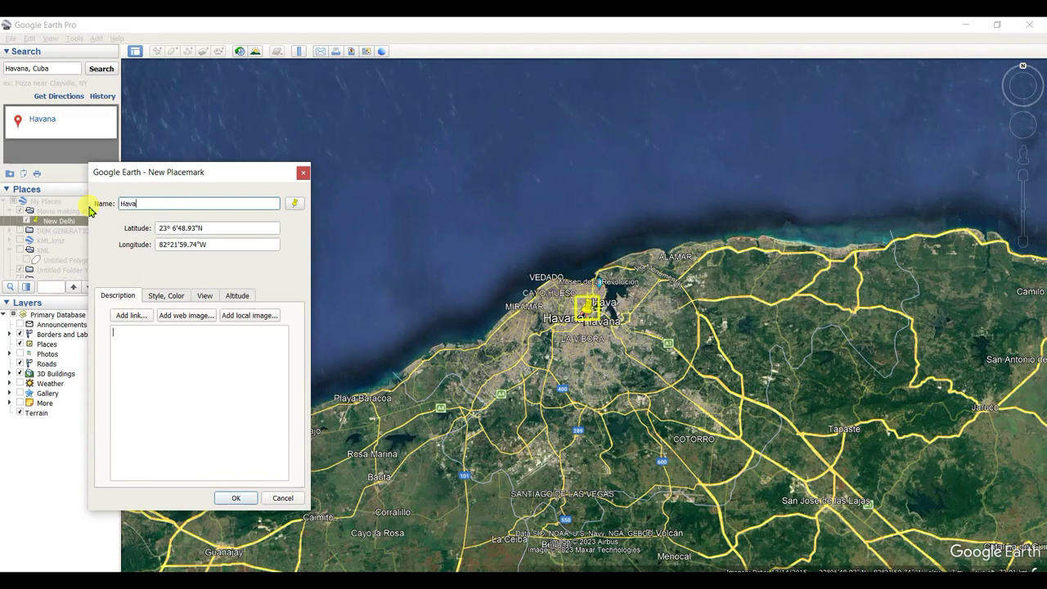
text(na, Cu)
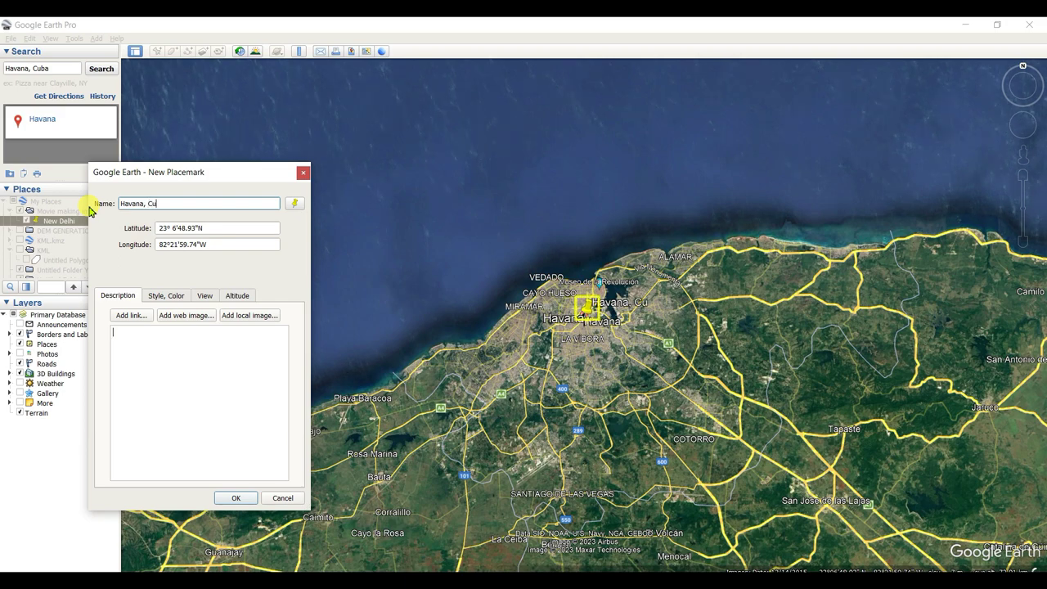
text(ba)
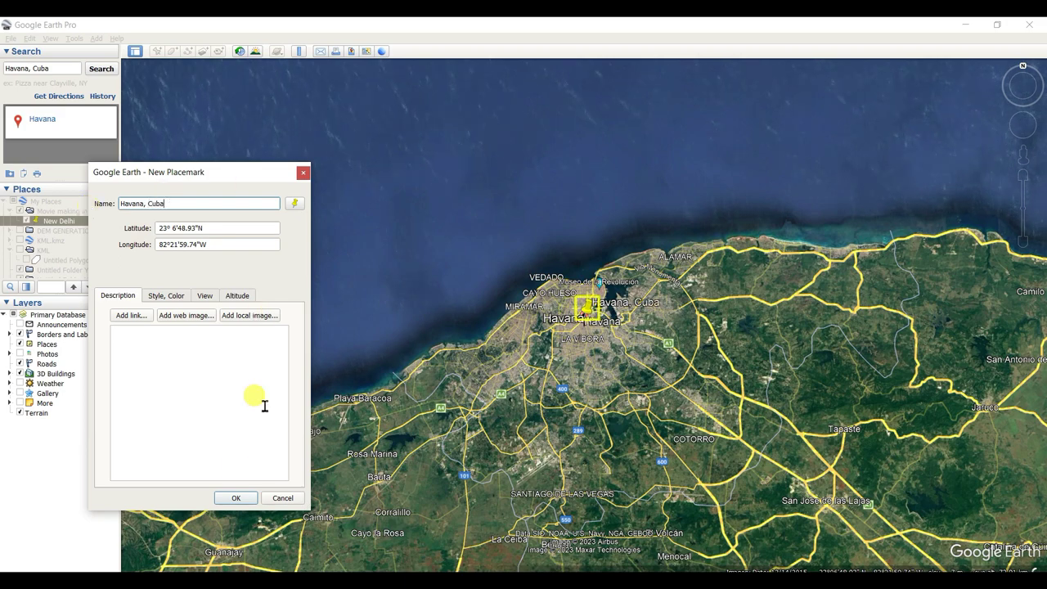
click(235, 497)
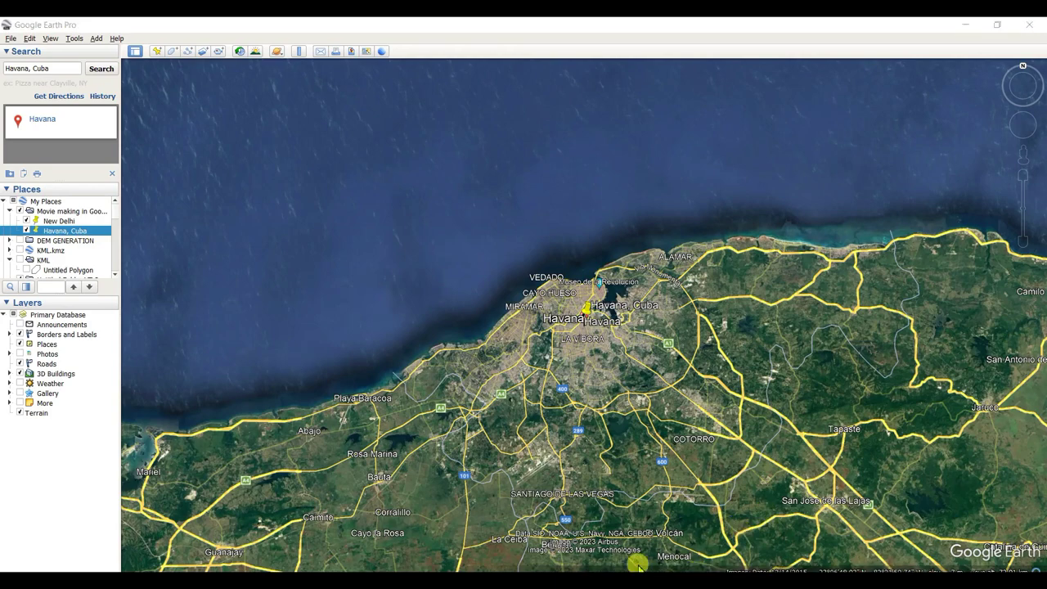
Frame the whole globe with Africa facing forward and start recording a tour.
scroll(523, 434, down, 5)
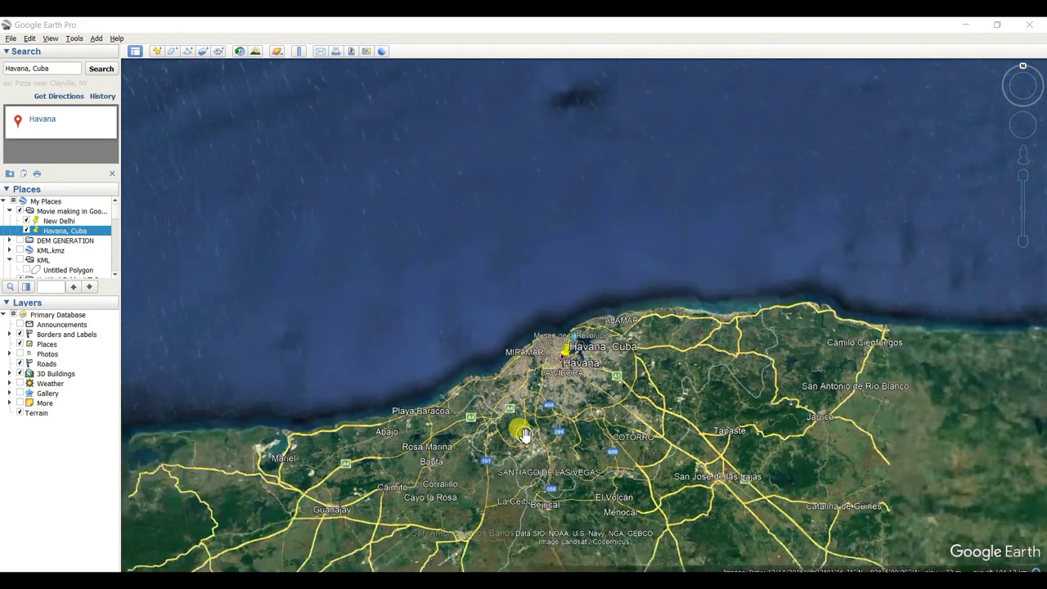
scroll(523, 434, down, 5)
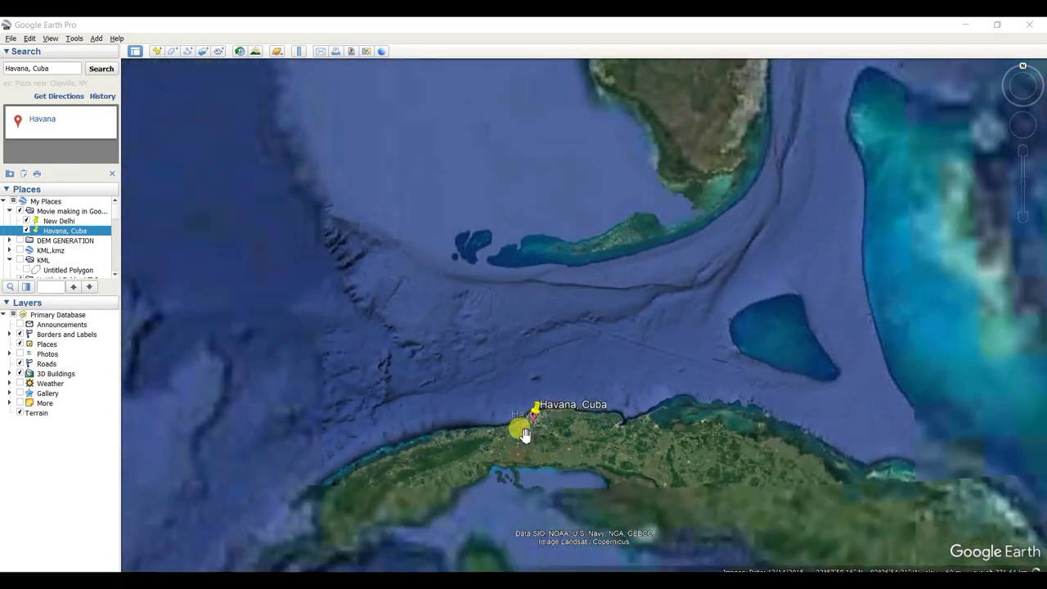
scroll(524, 434, down, 5)
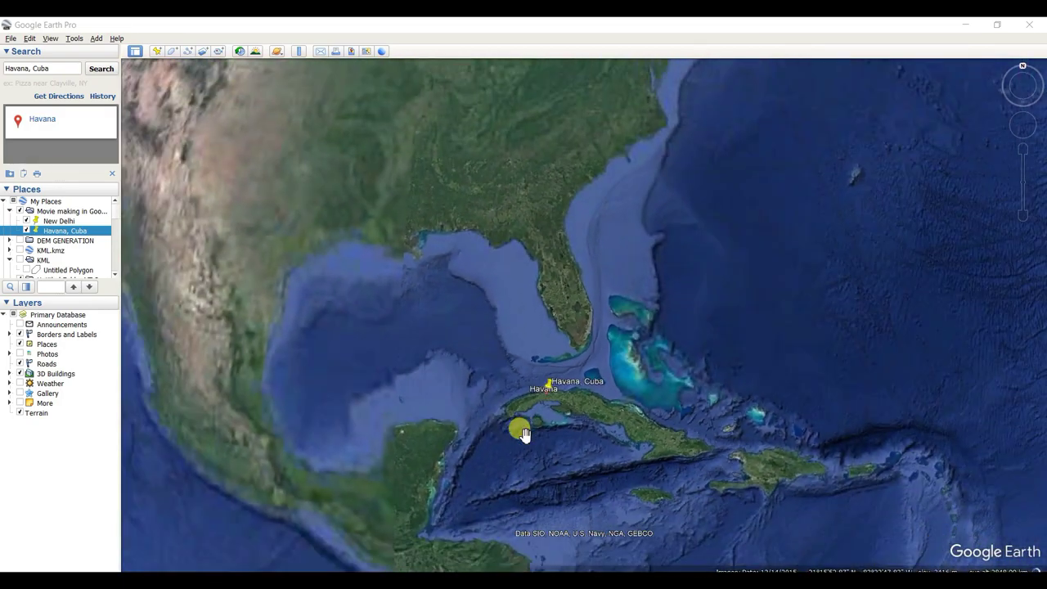
scroll(523, 433, down, 3)
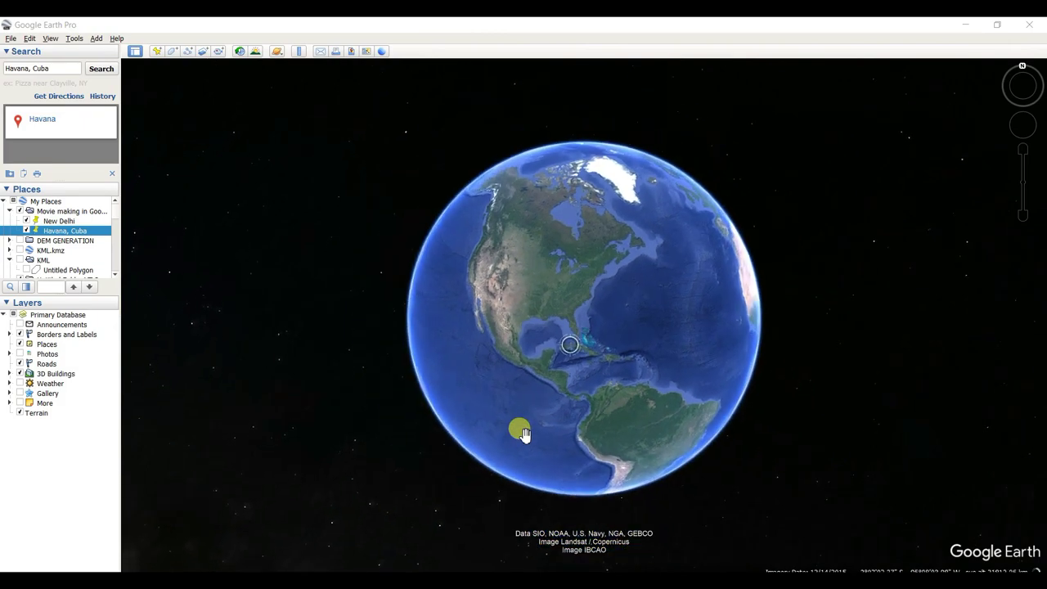
drag(683, 346, 673, 310)
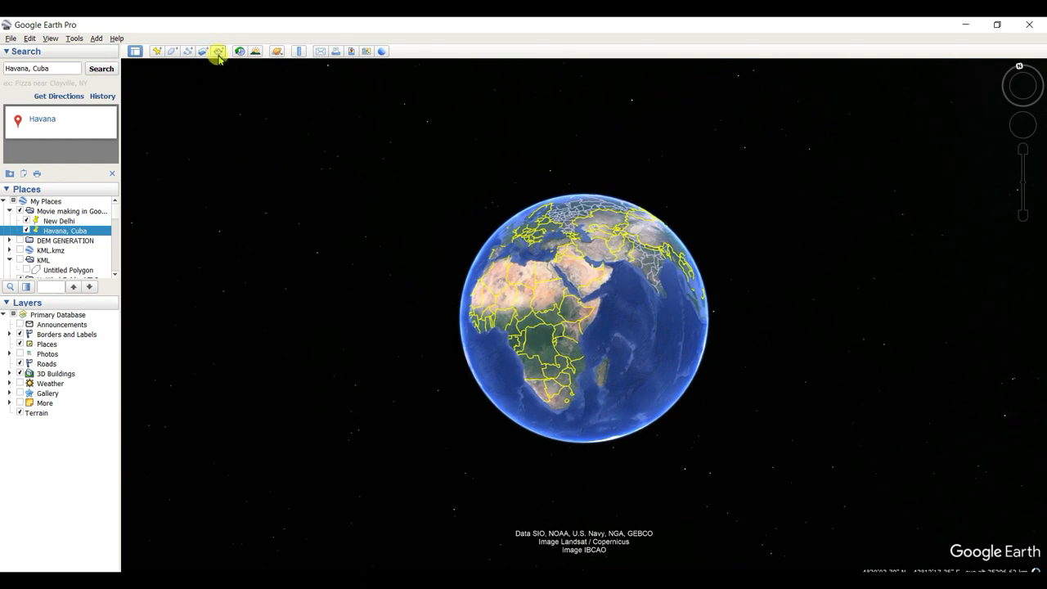
click(218, 54)
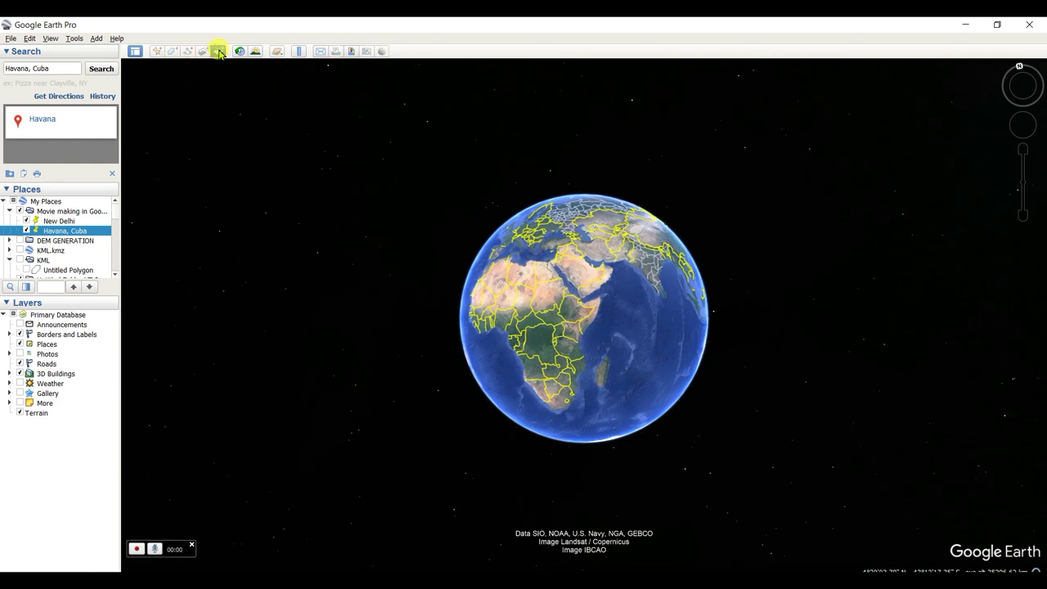
click(136, 549)
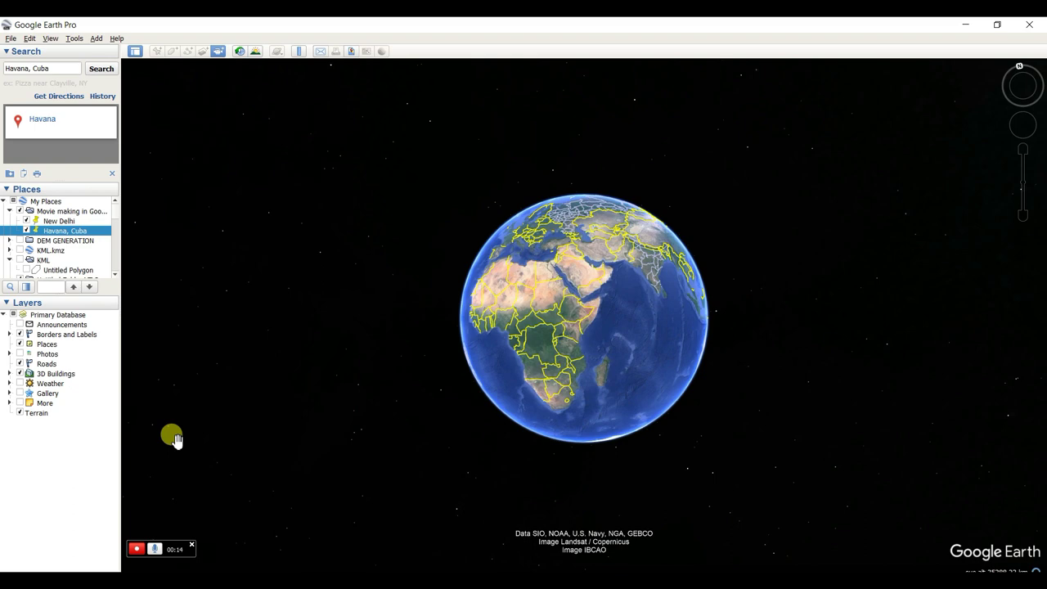
key(XF86MonBrightnessDown)
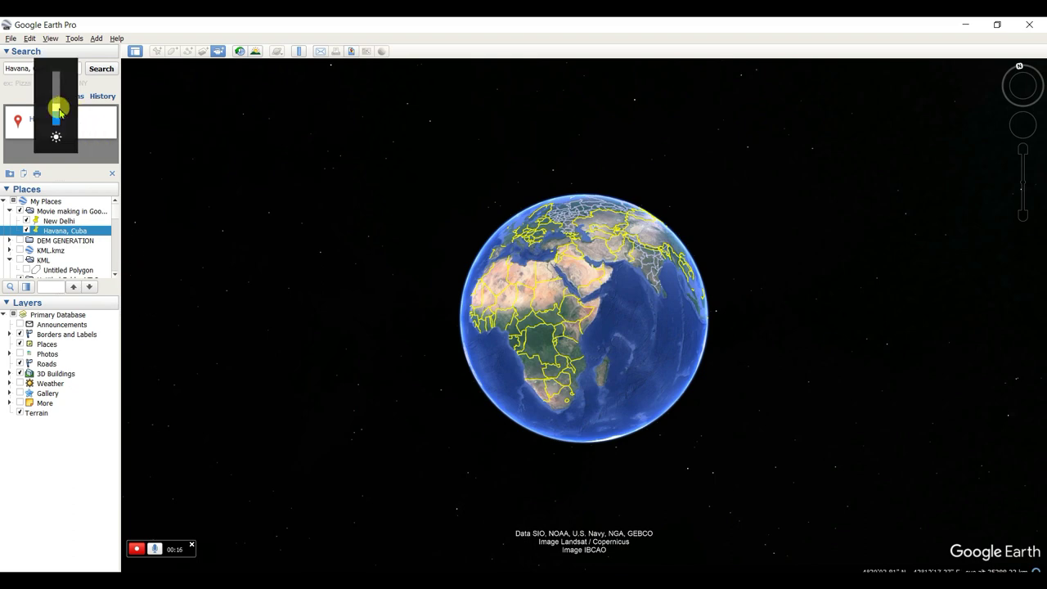
drag(57, 109, 55, 77)
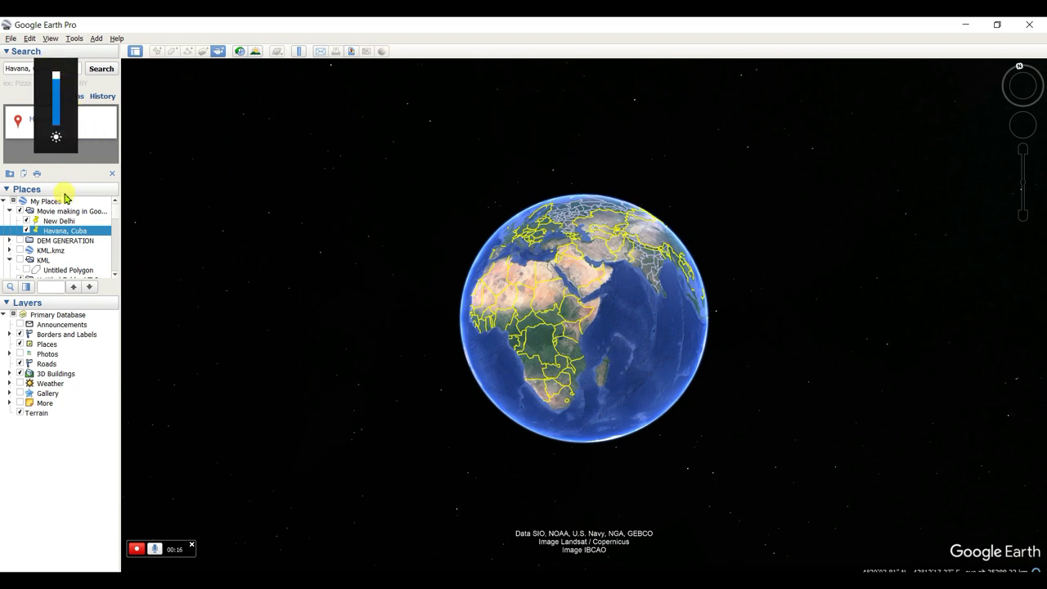
While recording, fly to the New Delhi placemark and move in close over the city around it.
click(63, 221)
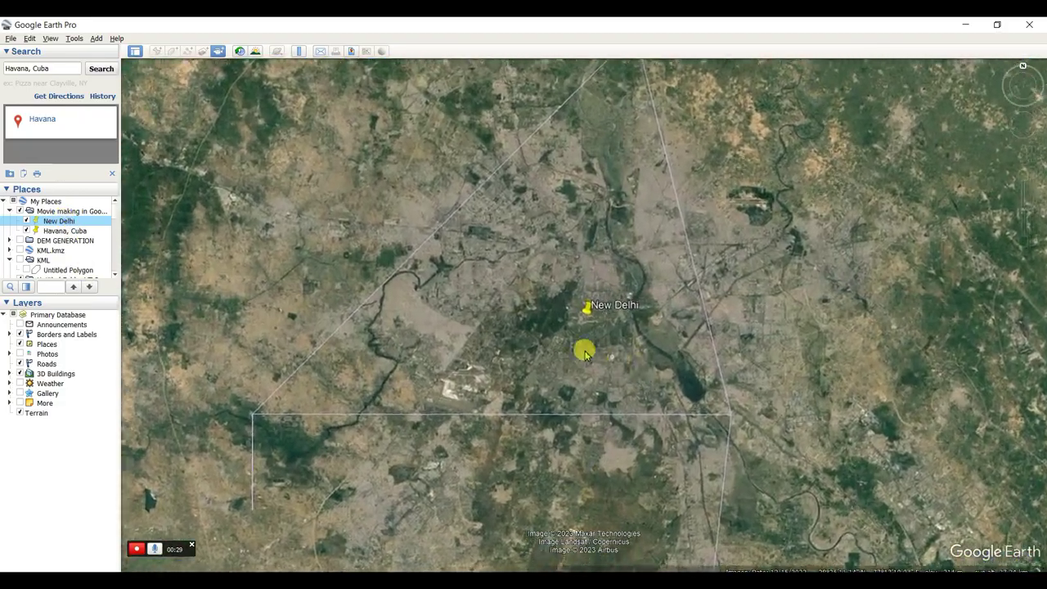
scroll(587, 345, up, 3)
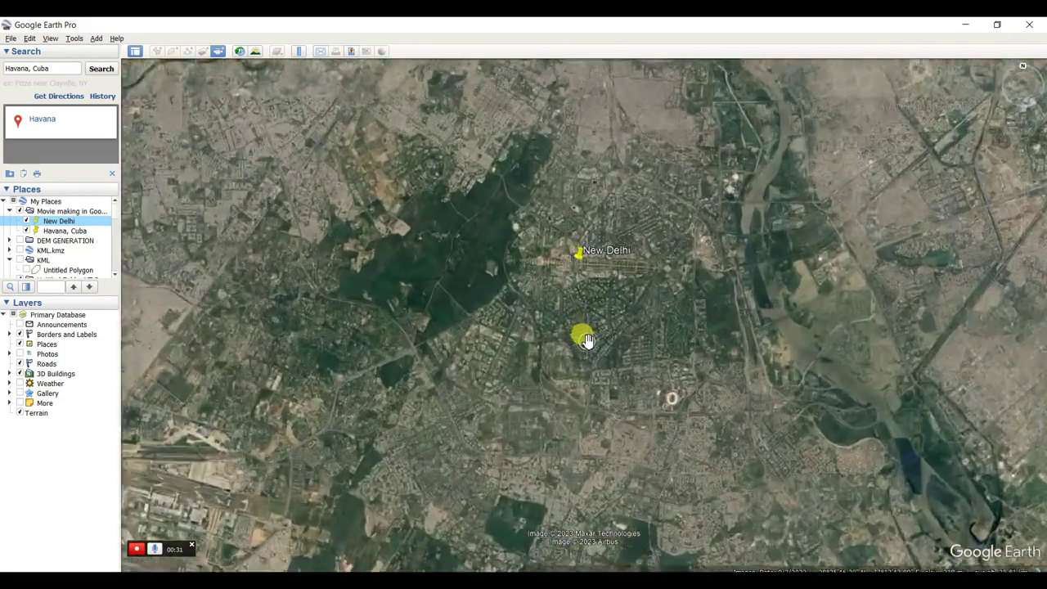
scroll(586, 339, up, 2)
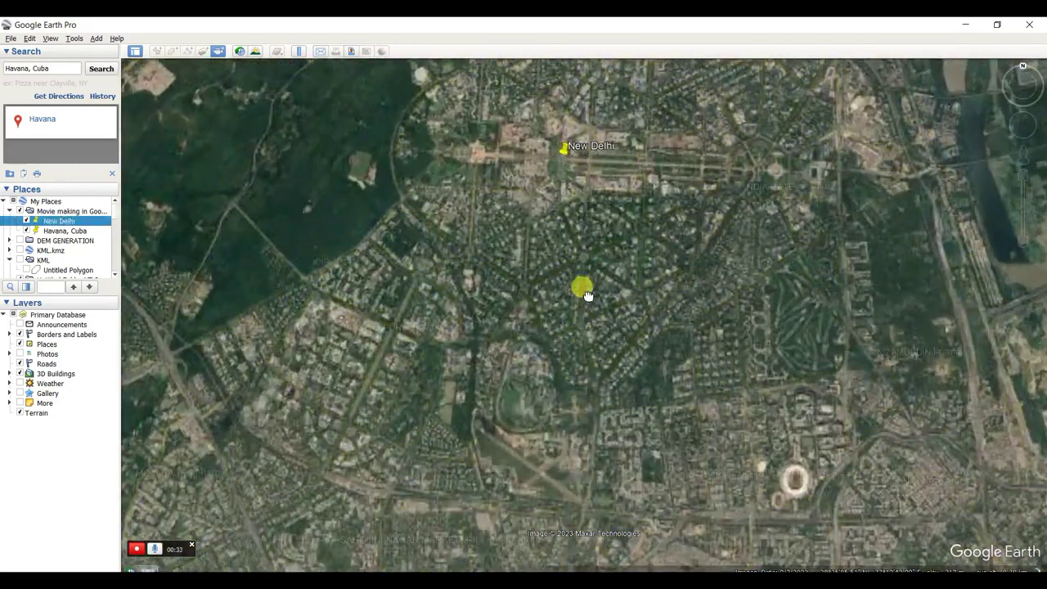
drag(585, 292, 588, 454)
scroll(585, 416, up, 2)
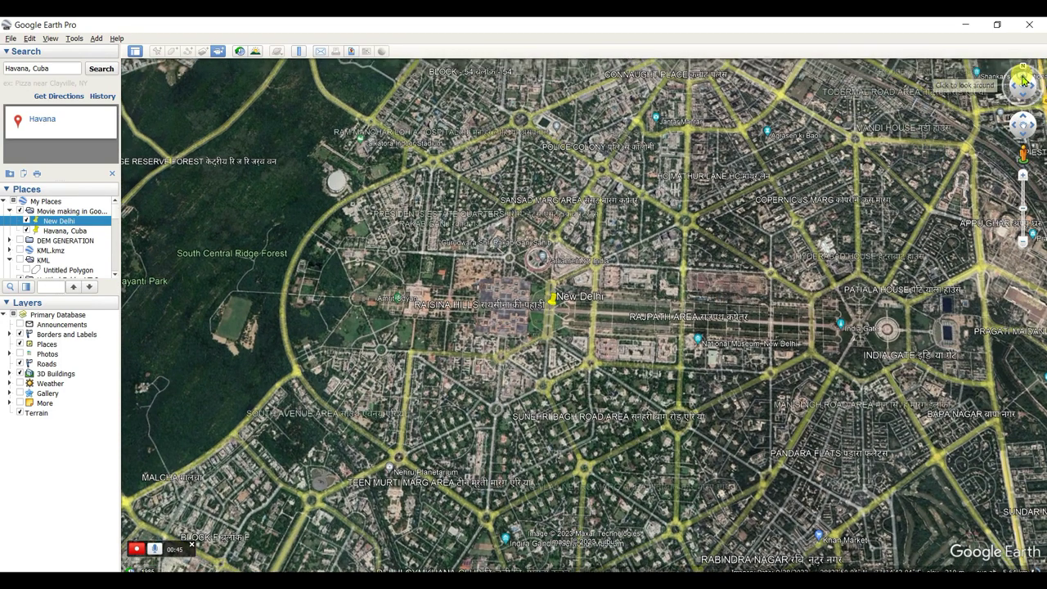
Look around the horizon from New Delhi, then pull back to a high view of Asia in the recorded tour.
drag(1022, 79, 1033, 88)
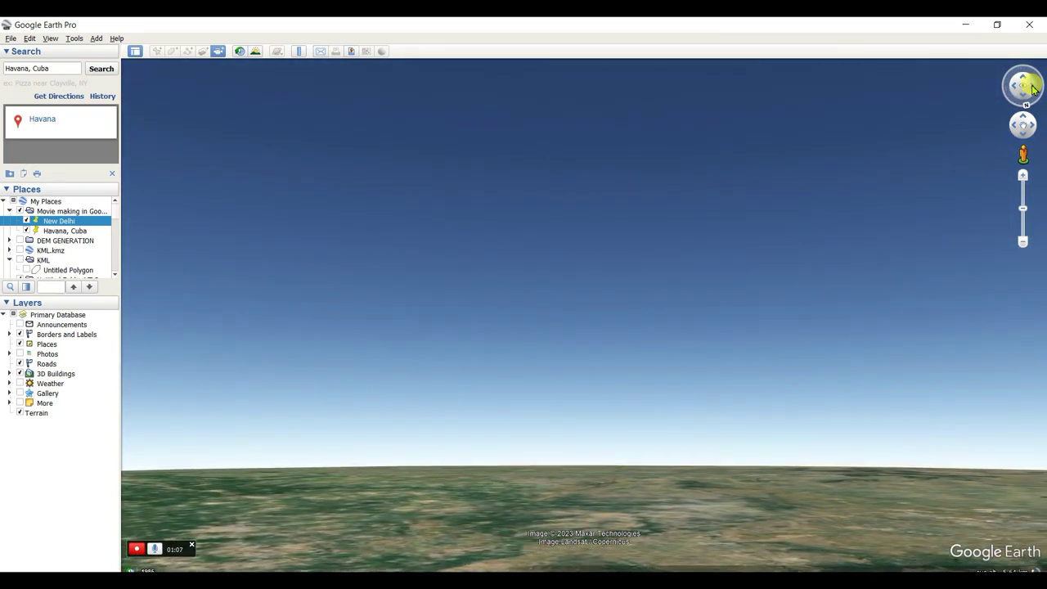
drag(1033, 88, 1032, 88)
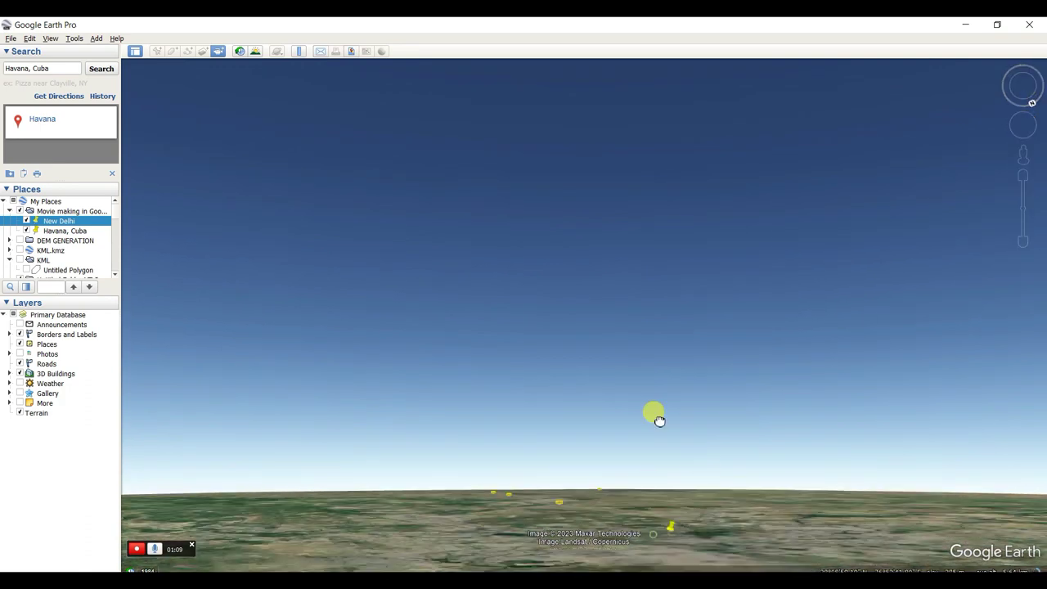
mouse_move(1023, 90)
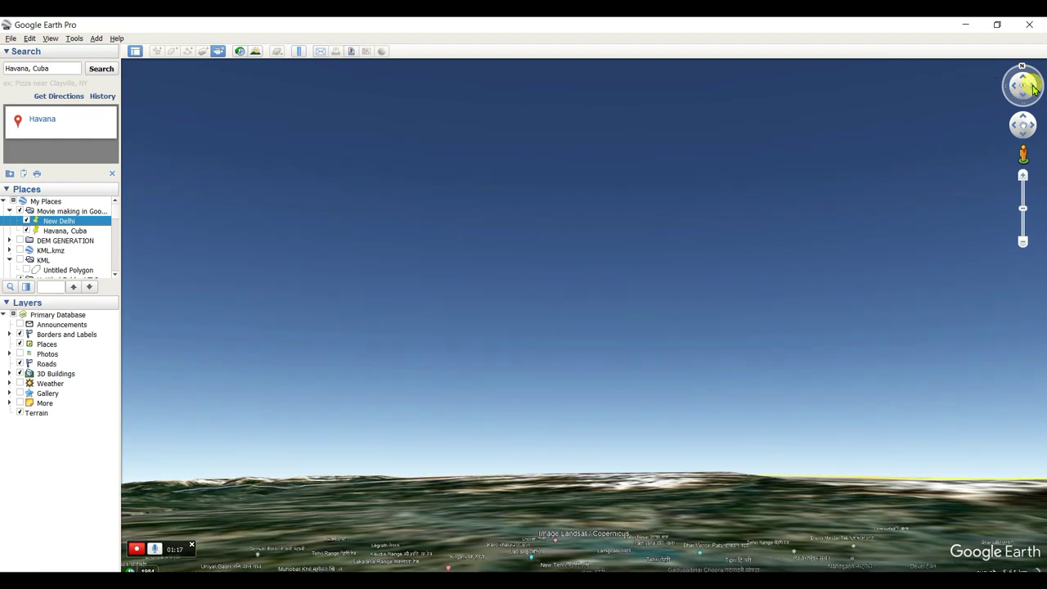
scroll(508, 482, down, 5)
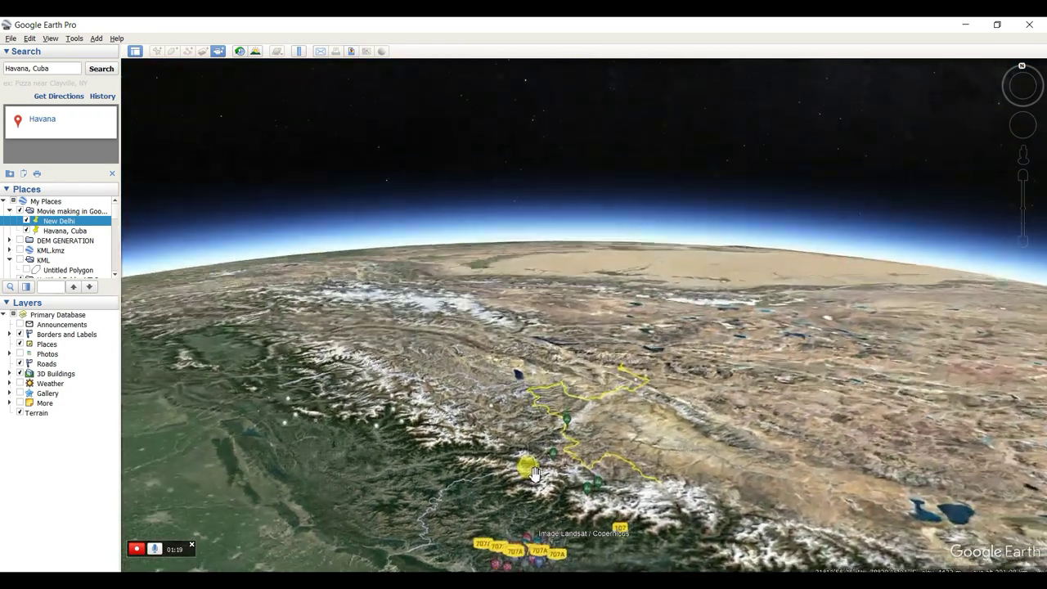
scroll(534, 473, down, 5)
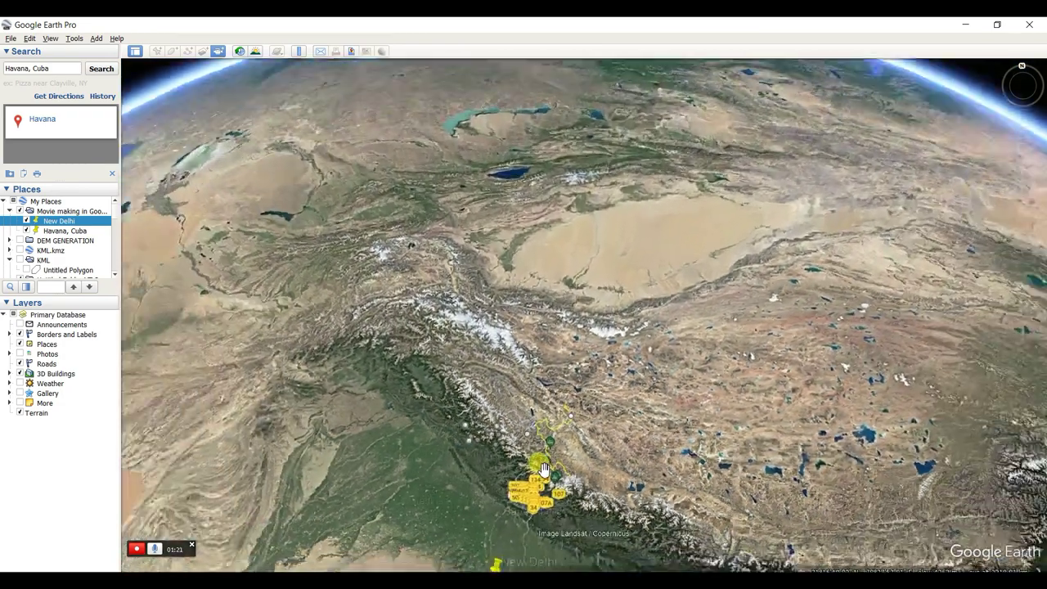
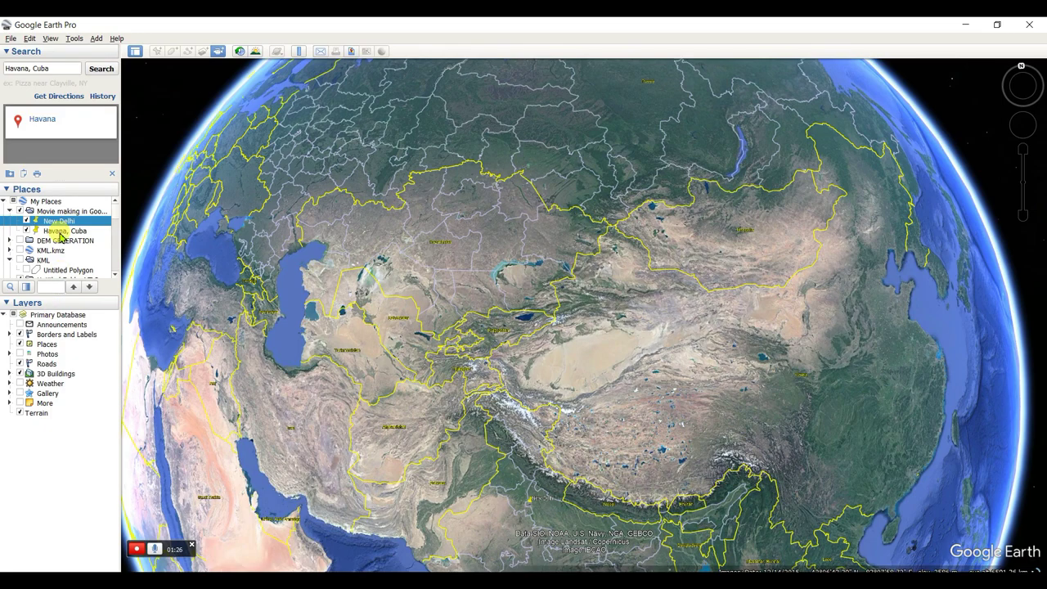
Fly to the Havana, Cuba placemark and show the surrounding streets up close in the recorded tour.
double_click(59, 232)
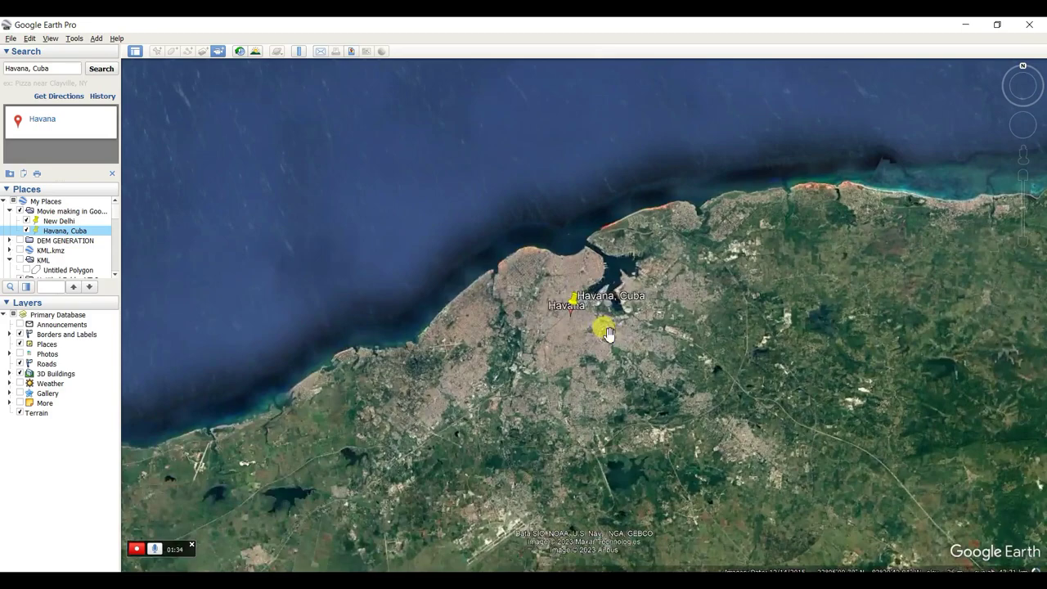
scroll(609, 332, up, 5)
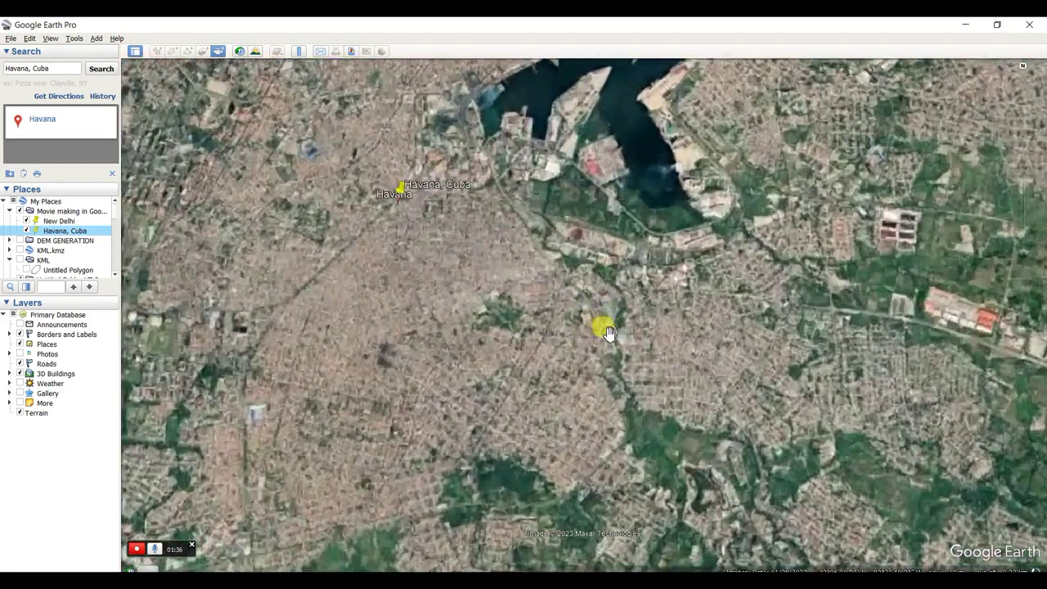
drag(460, 275, 526, 374)
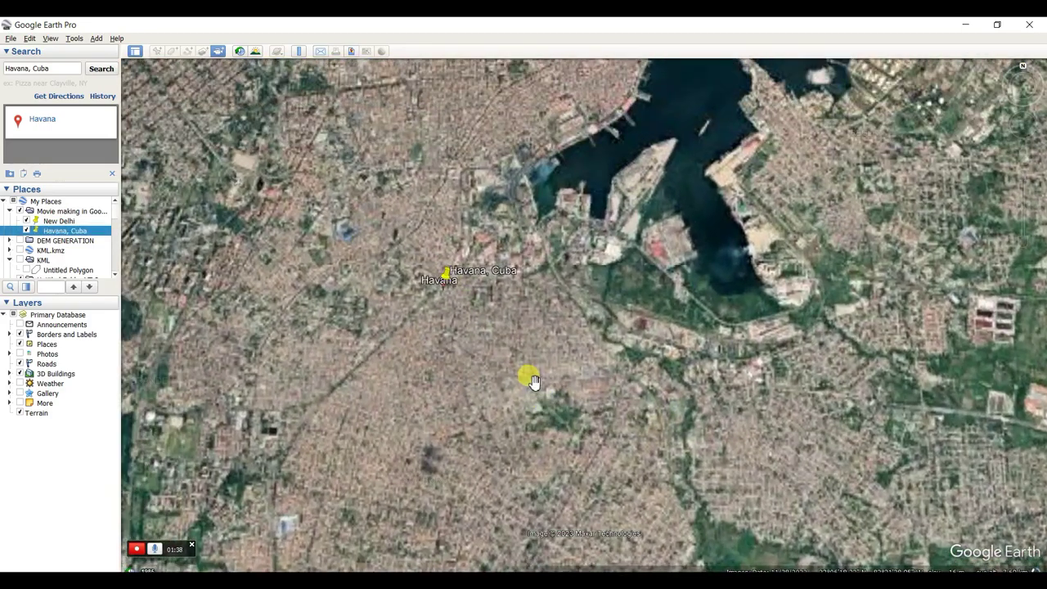
mouse_move(1023, 74)
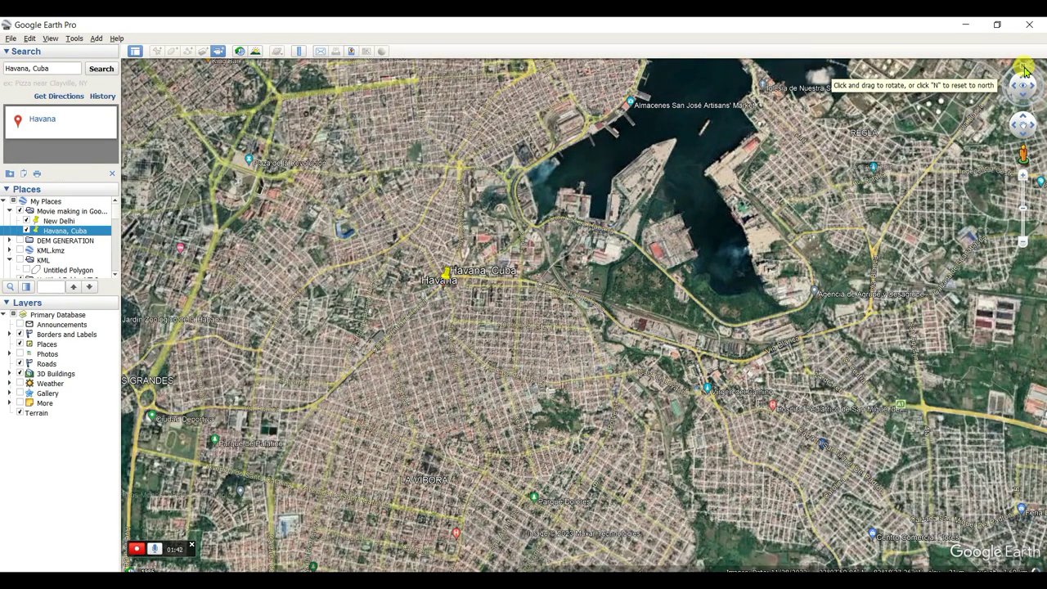
scroll(442, 287, up, 5)
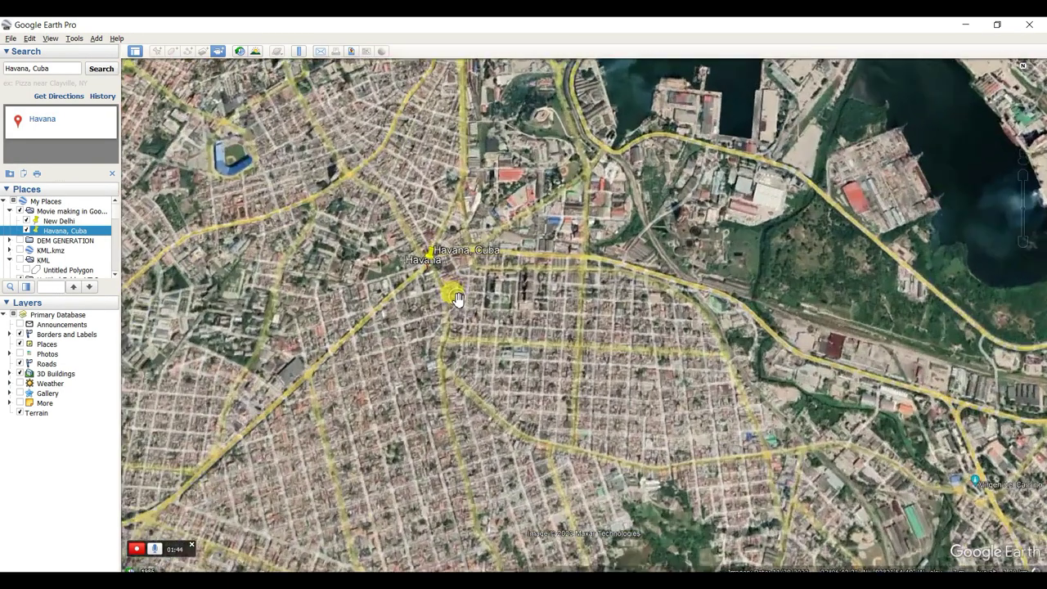
scroll(434, 286, up, 5)
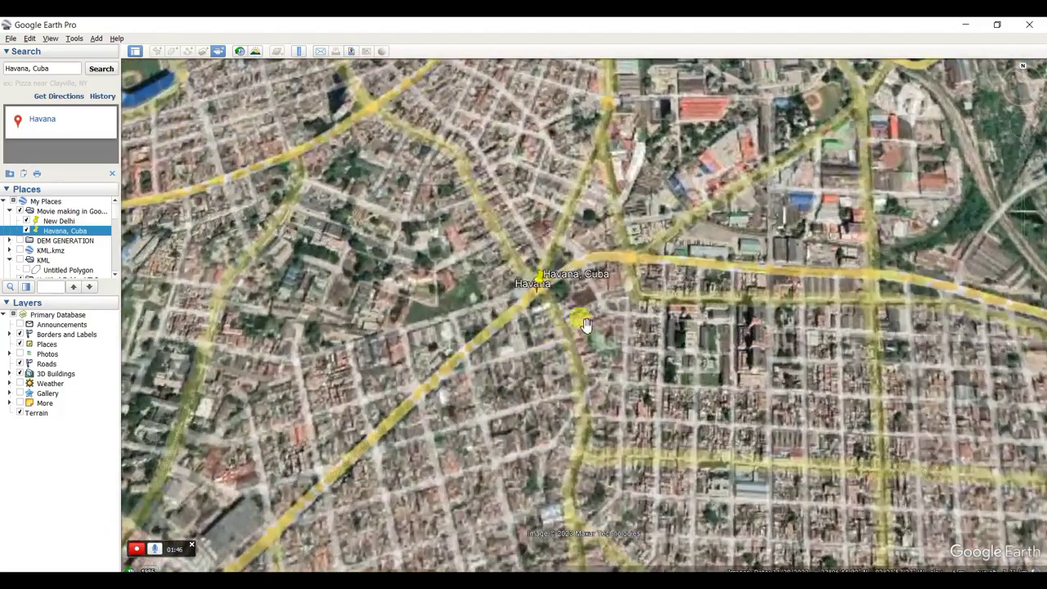
scroll(554, 305, down, 3)
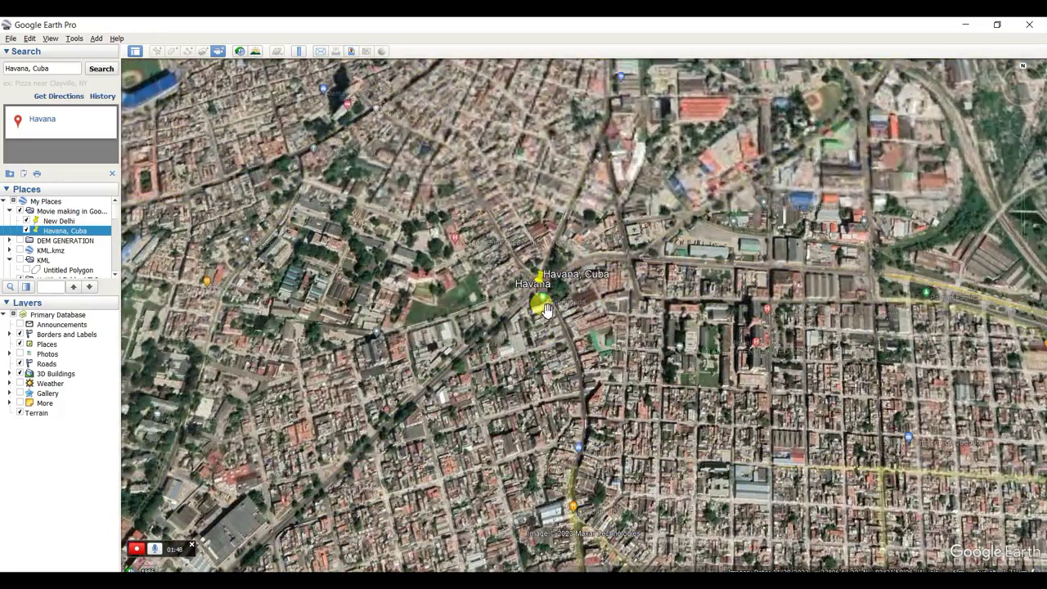
scroll(546, 309, down, 2)
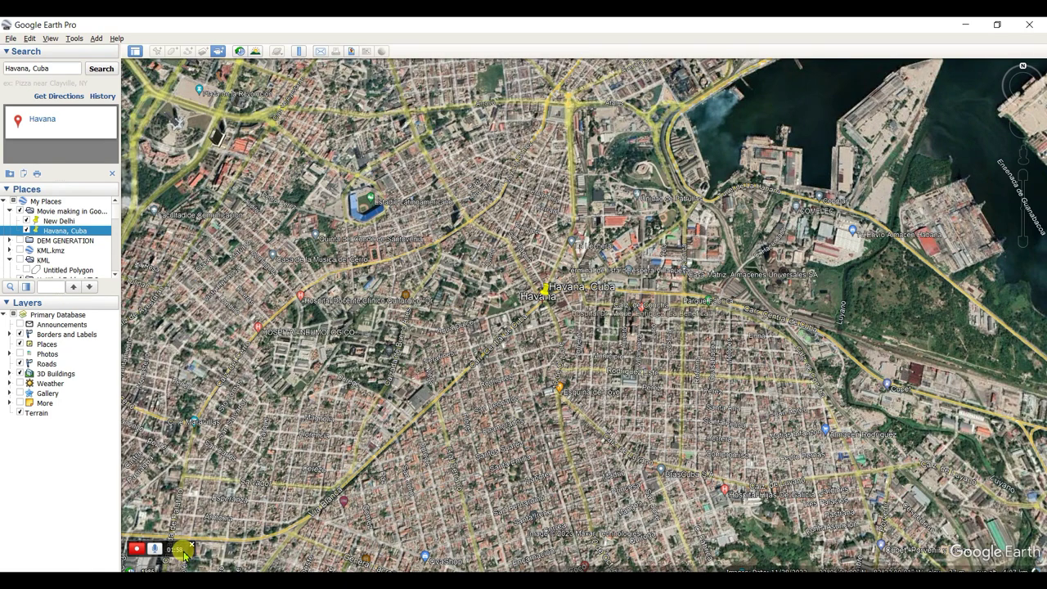
Stop the tour recording, skim through its playback and close the tour without saving it.
click(137, 552)
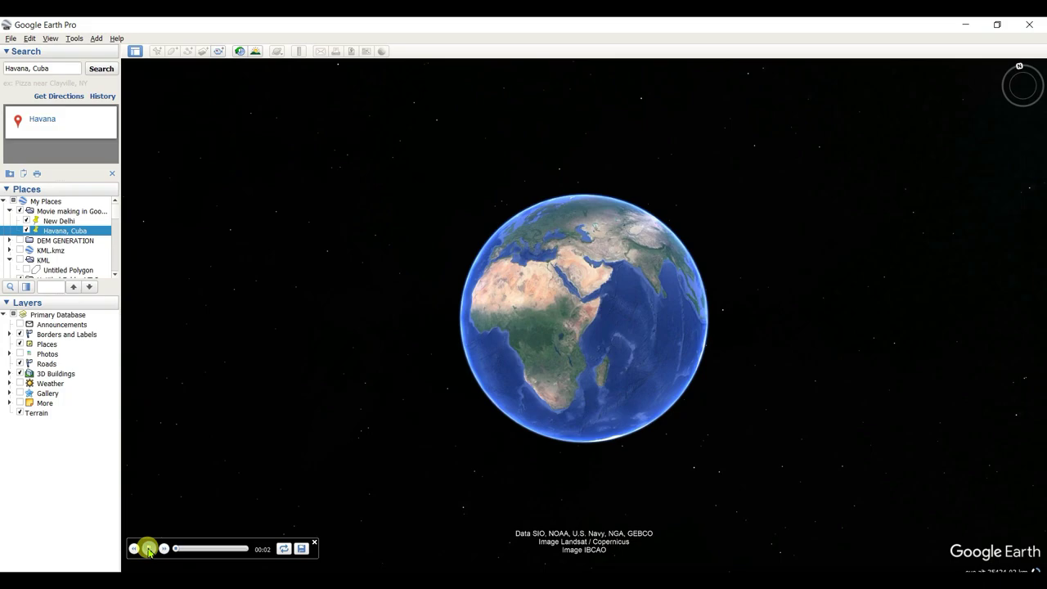
drag(175, 548, 242, 554)
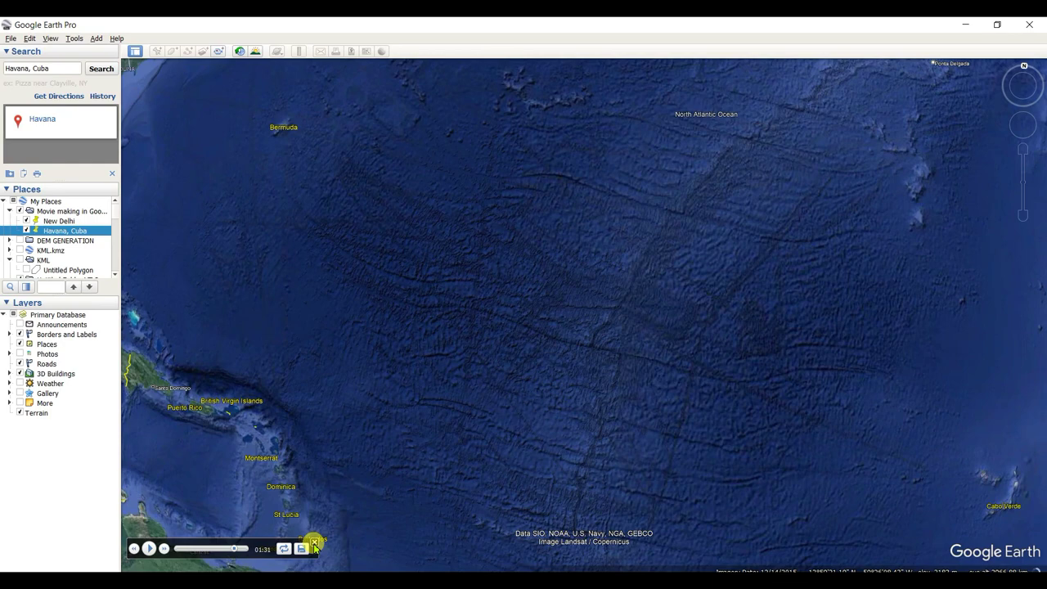
click(315, 544)
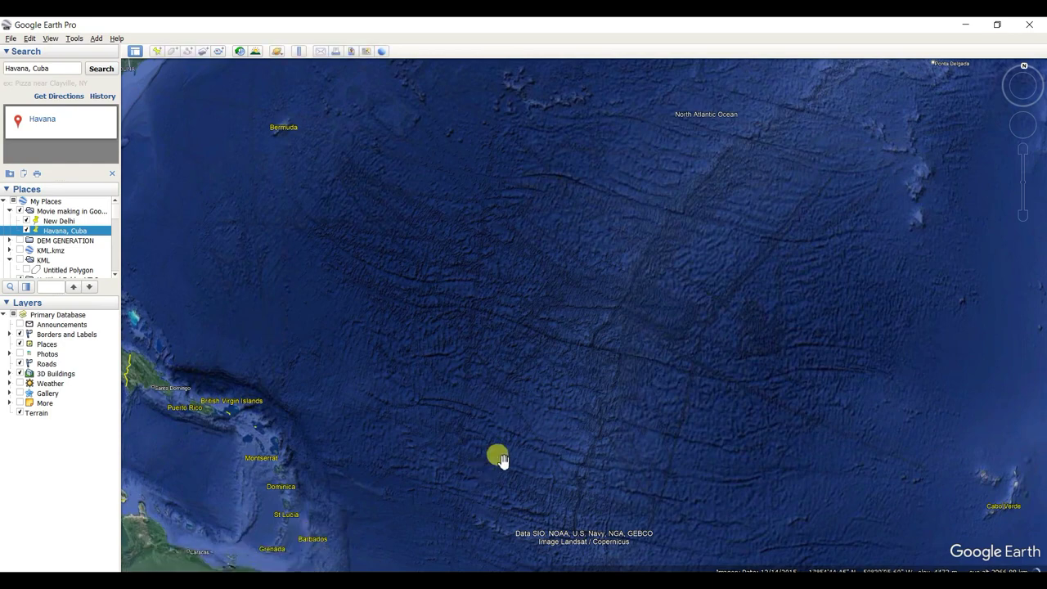
Open Movie Maker and set it to record from the saved New Delhi to Havana, Cuba tour.
scroll(501, 459, down, 3)
scroll(501, 459, down, 5)
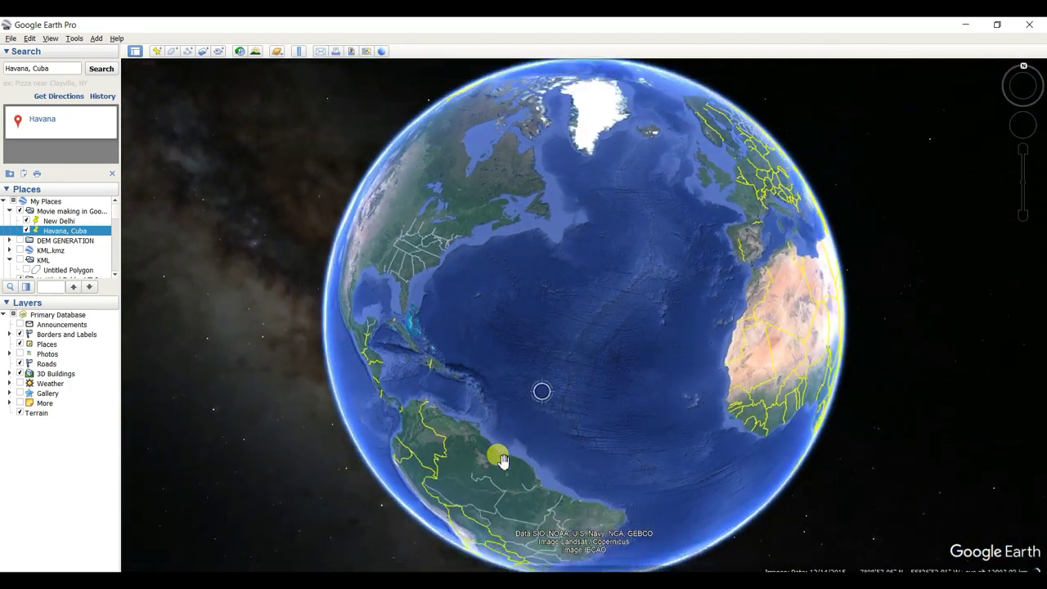
scroll(501, 460, down, 2)
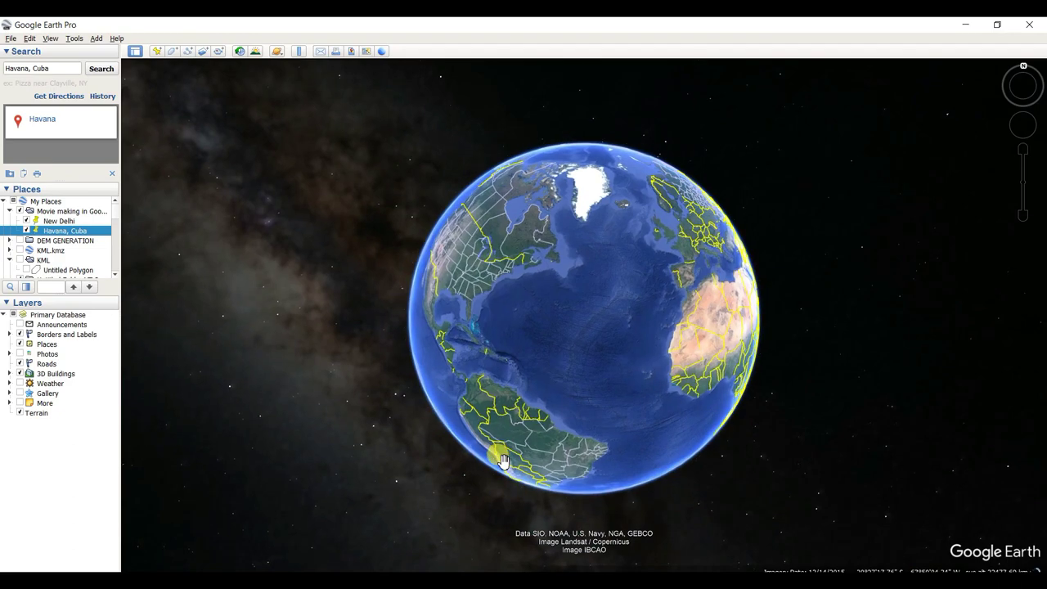
drag(687, 361, 326, 356)
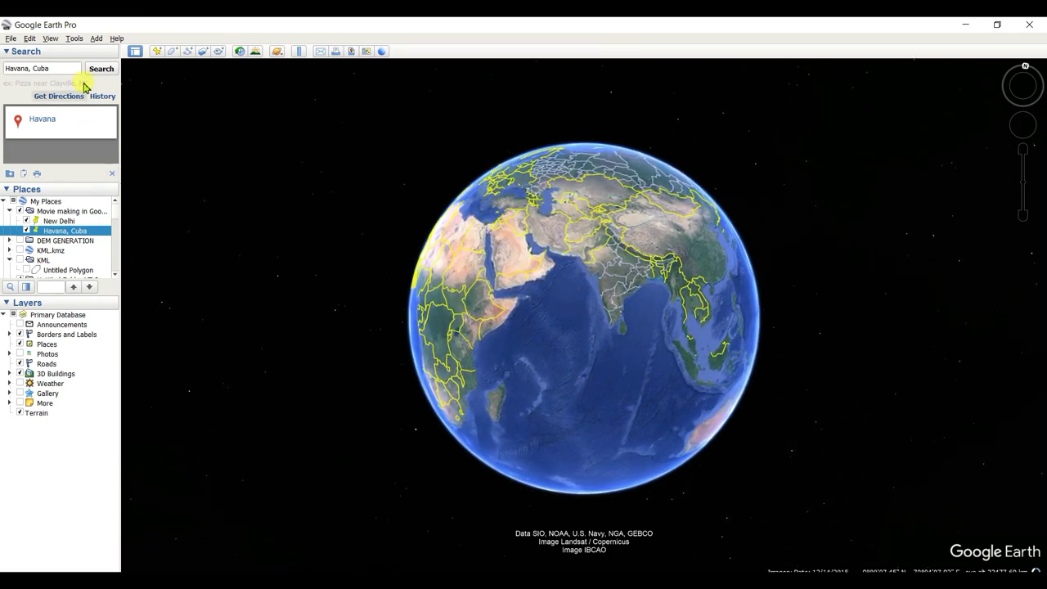
click(74, 38)
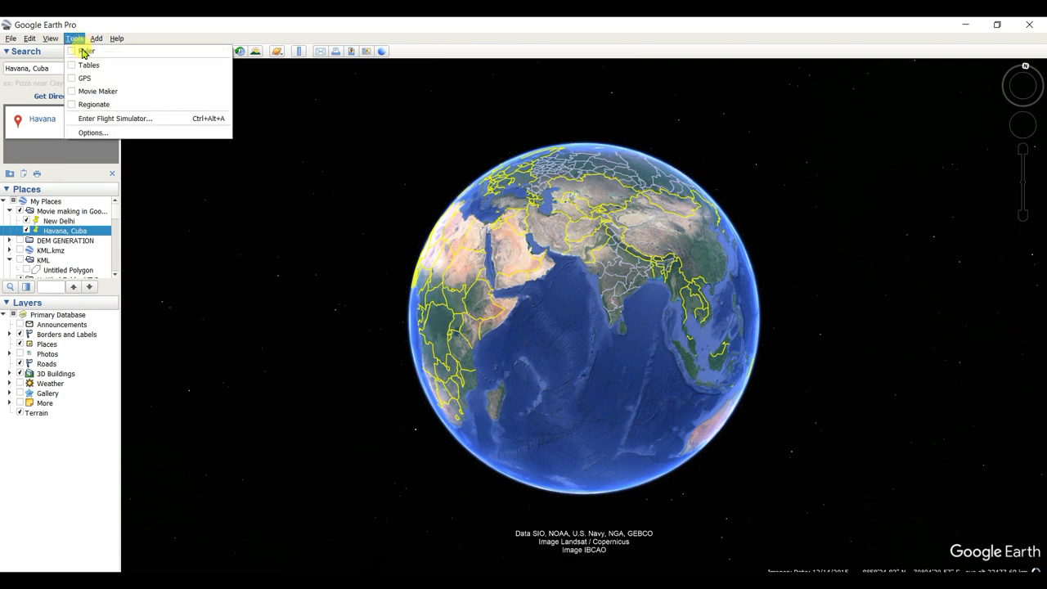
click(90, 91)
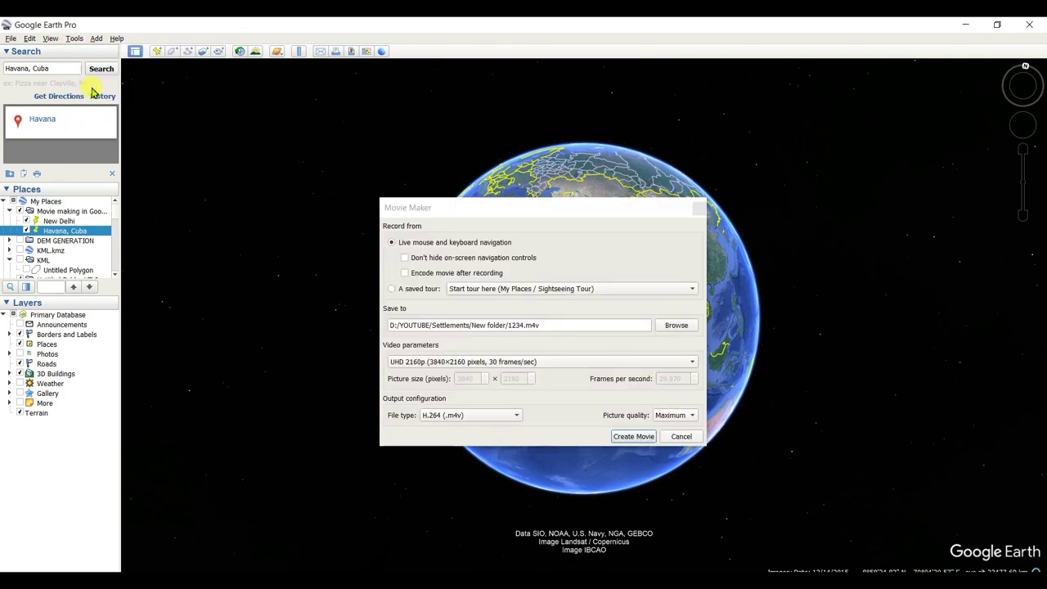
click(533, 208)
drag(533, 209, 437, 104)
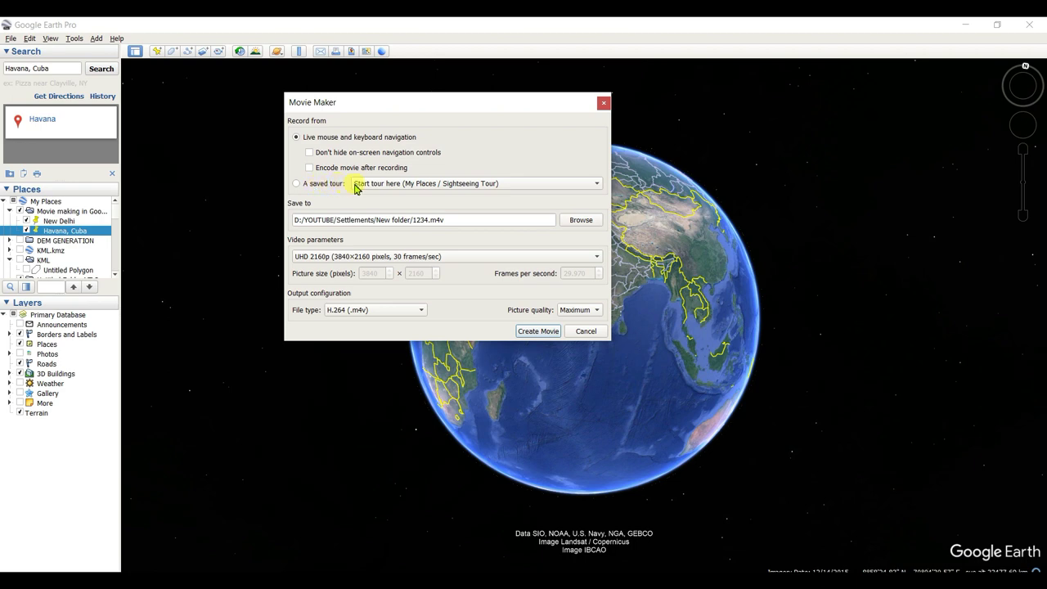
click(463, 184)
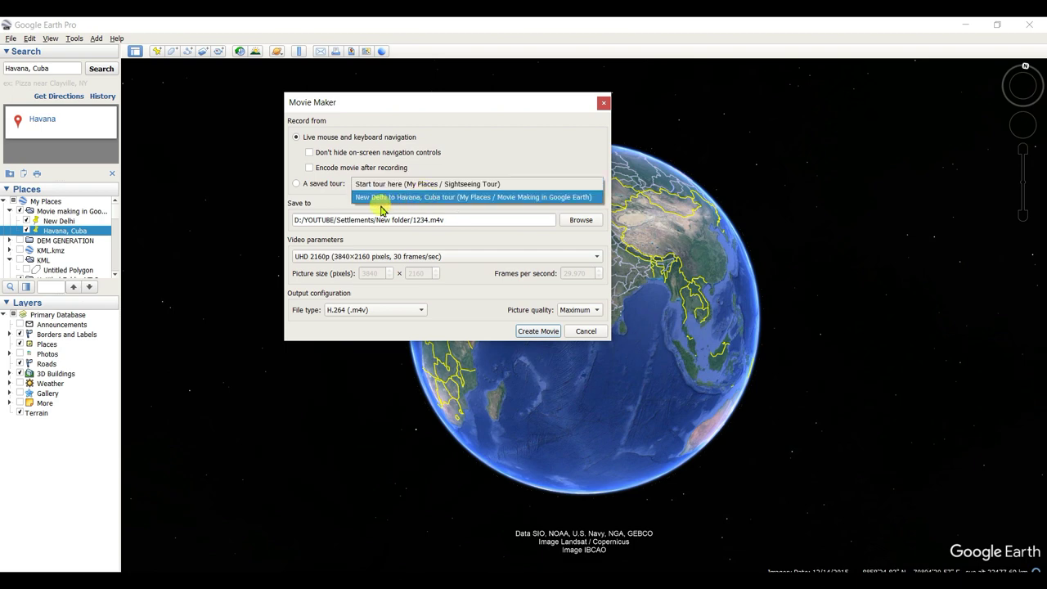
click(491, 197)
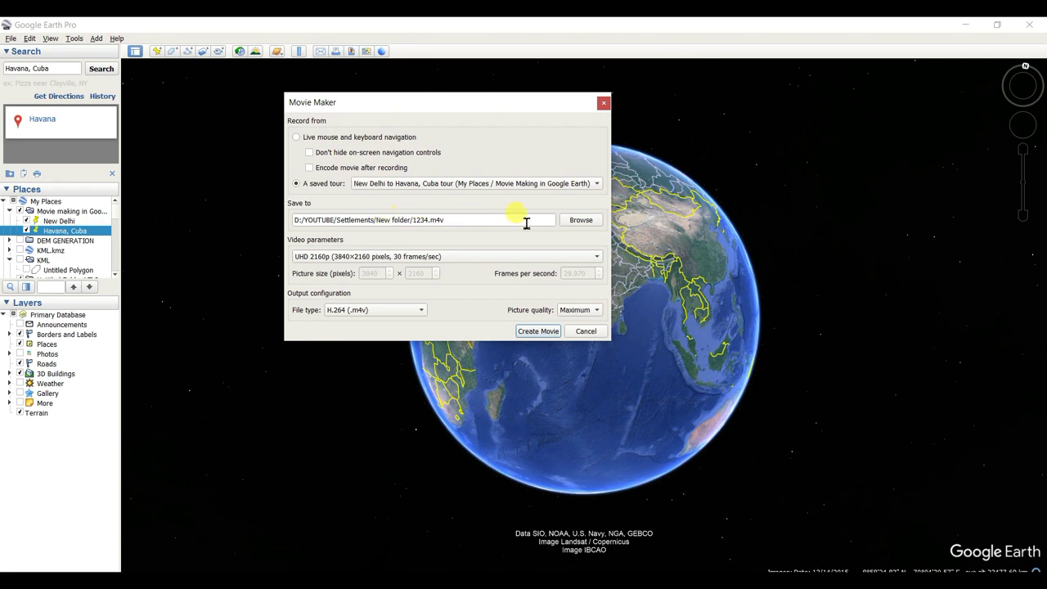
Configure the movie output as UHD 2160p (3840×2160 pixels, 30 frames/sec), H.264 (.m4v) file type and Maximum picture quality.
click(454, 261)
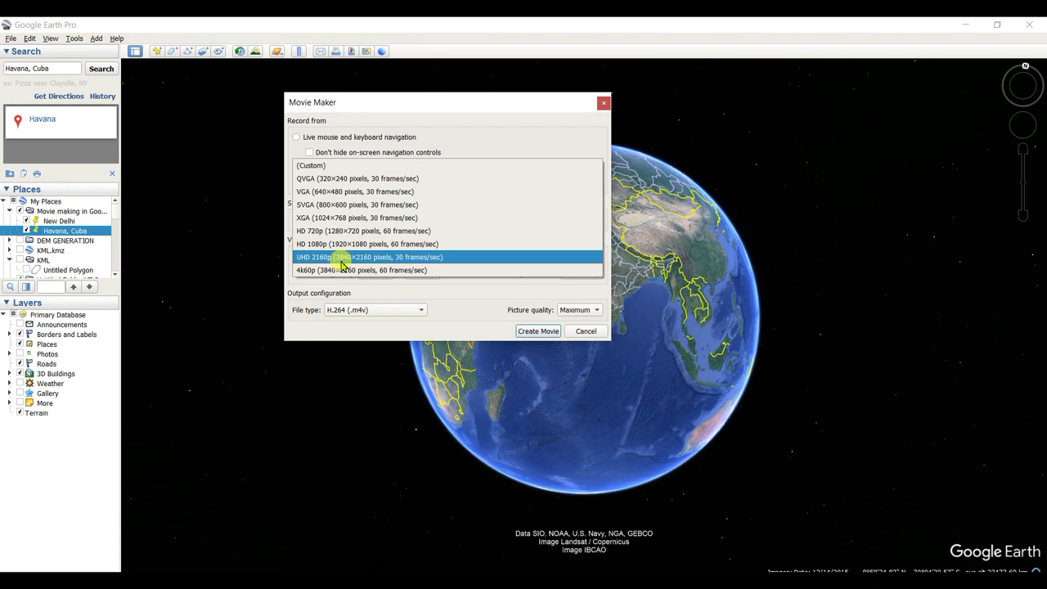
click(399, 258)
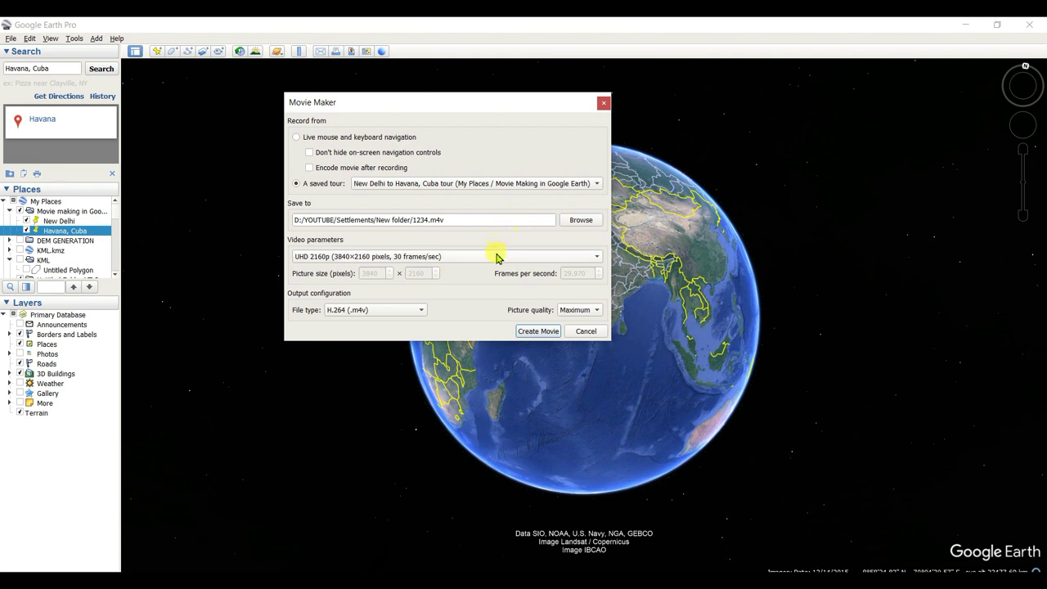
click(402, 310)
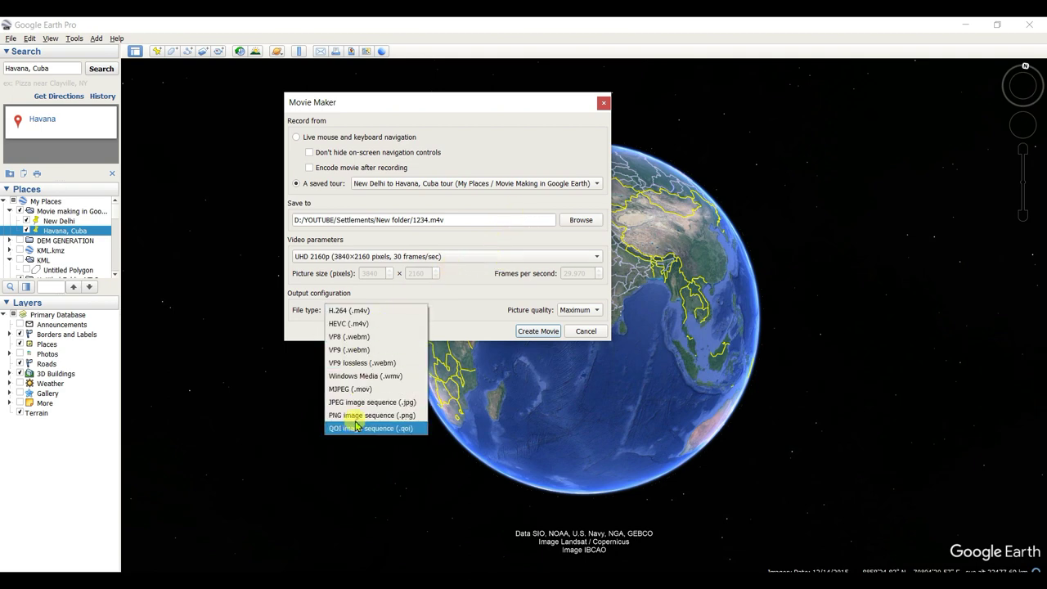
click(409, 309)
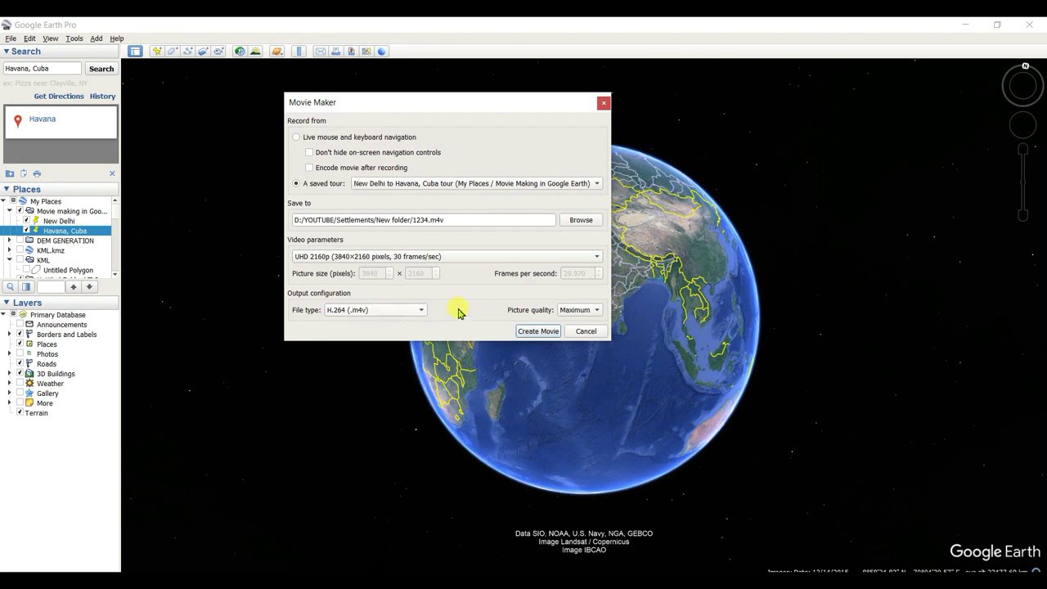
click(582, 311)
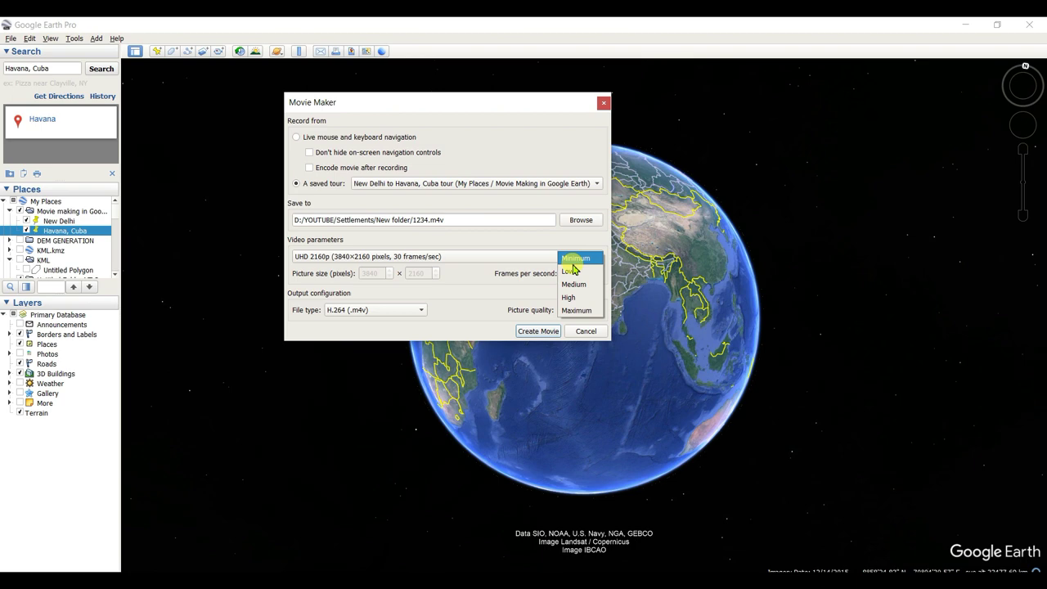
click(579, 314)
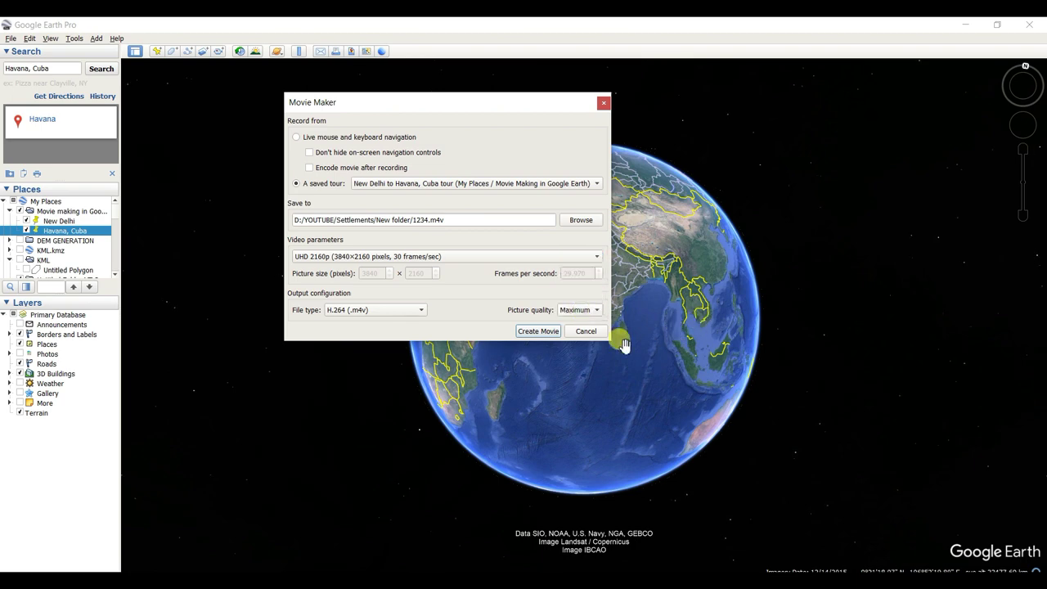
Create the movie from the saved tour, overwriting the existing 1234.m4v file.
click(538, 332)
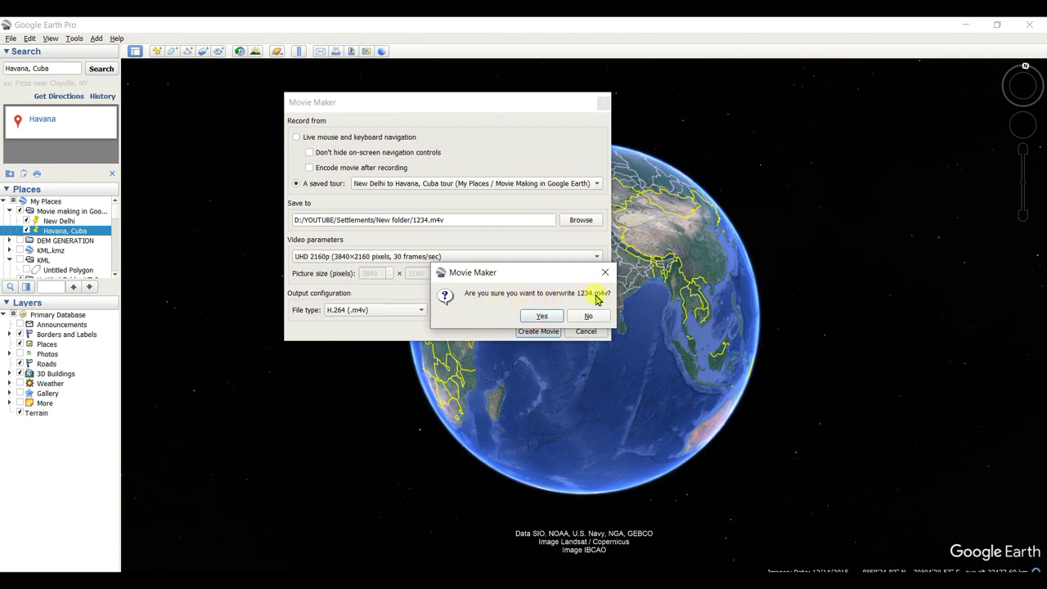
click(543, 316)
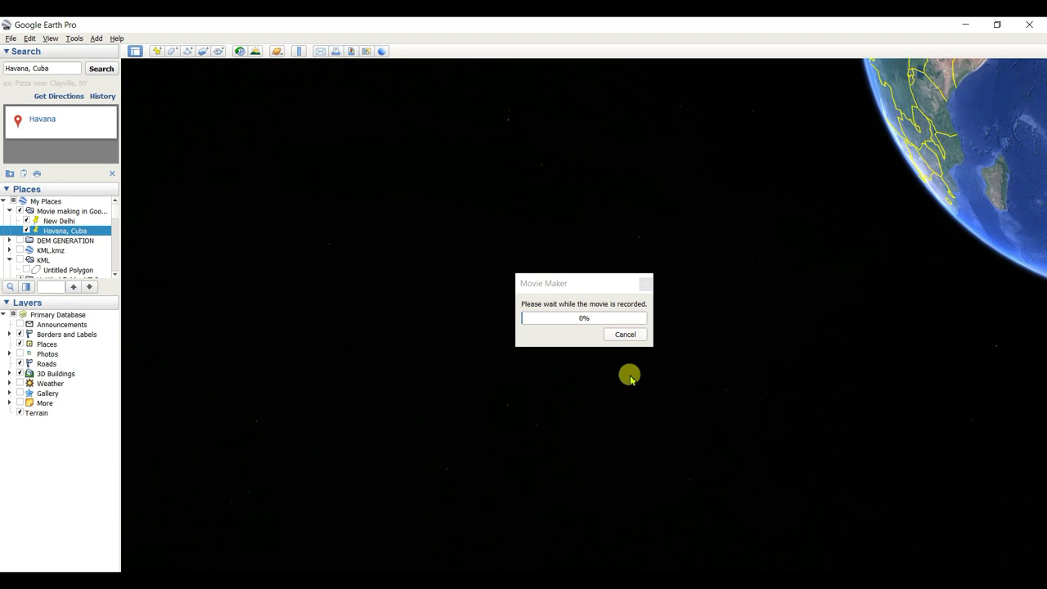
mouse_move(622, 566)
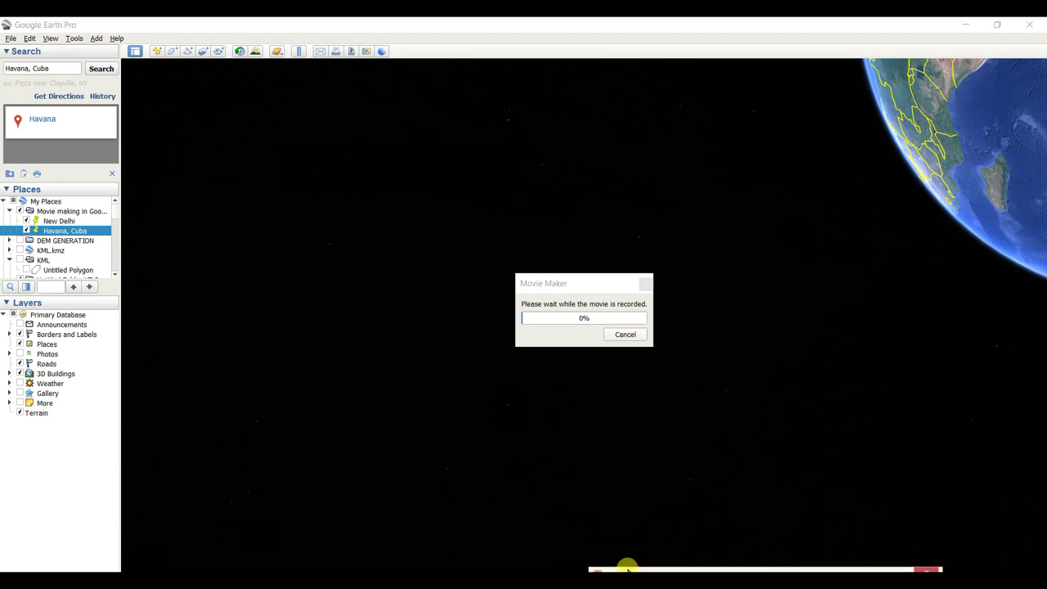